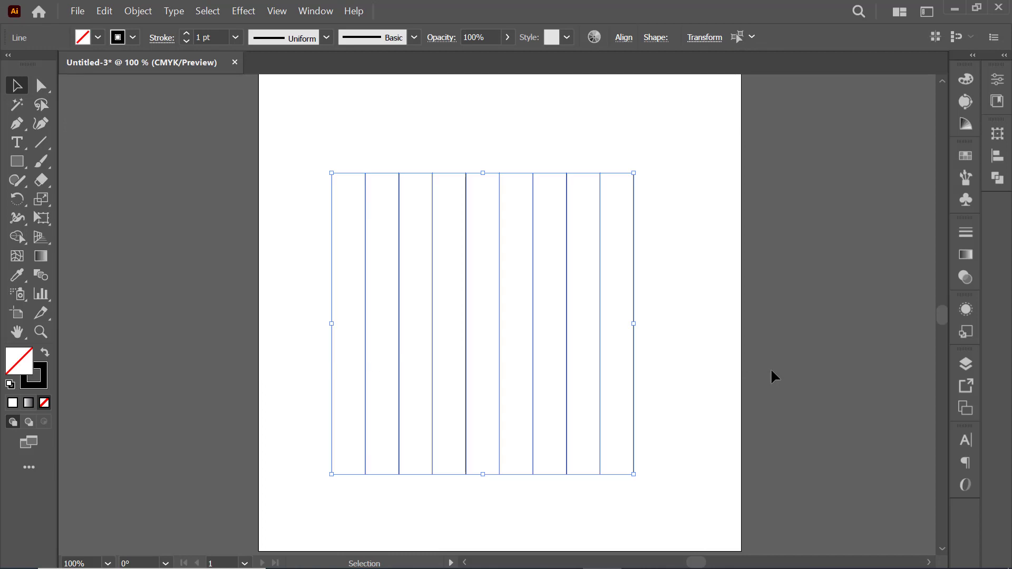
Group the vertical lines and add a copy rotated 90° to form a square grid
key("ctrl+g")
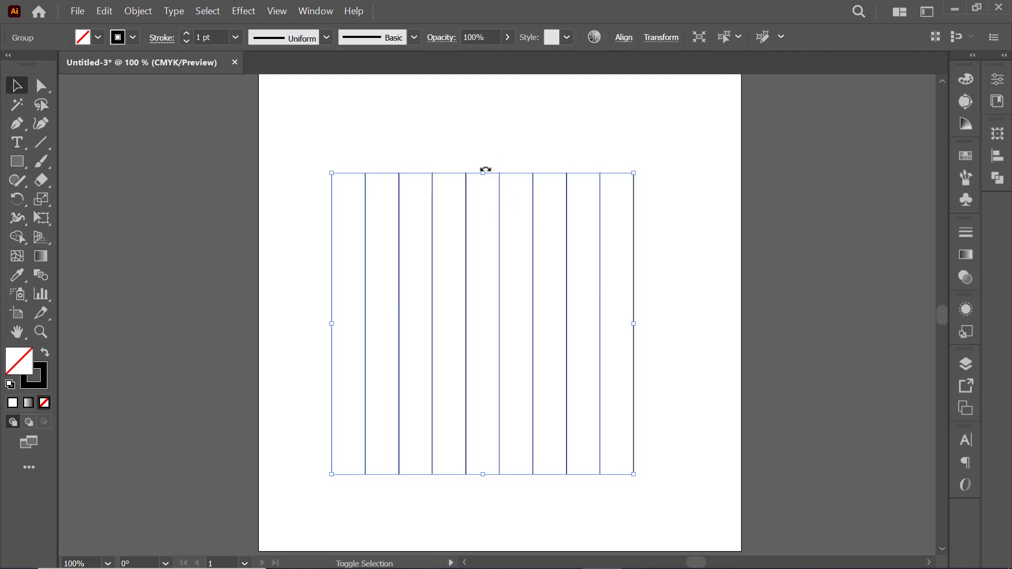
left_click_drag(485, 169, 604, 330)
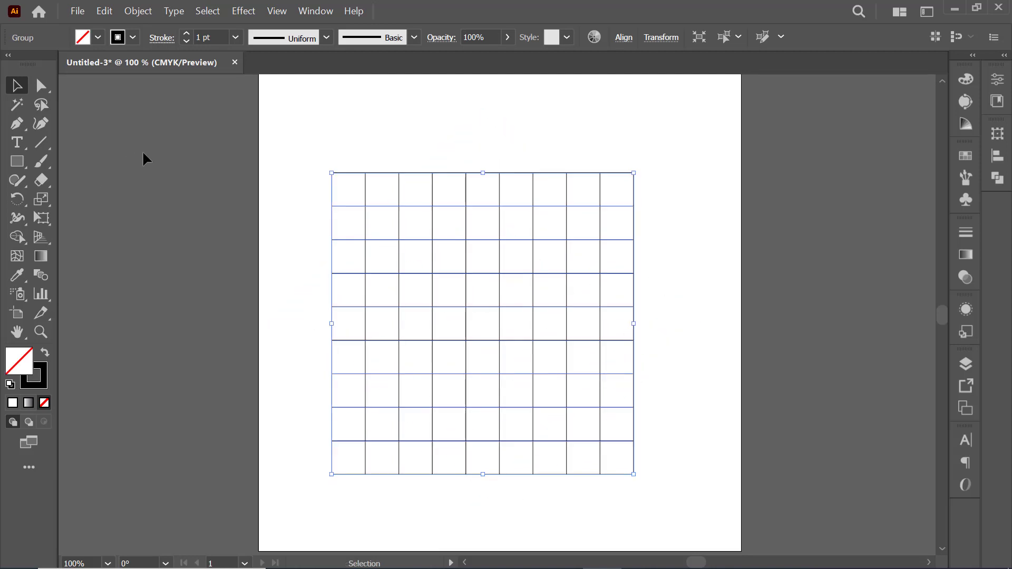
Merge grid cells with Shape Builder into two facing black T shapes, filled without a stroke, in the grid's lower-left area
left_click_drag(226, 114, 702, 501)
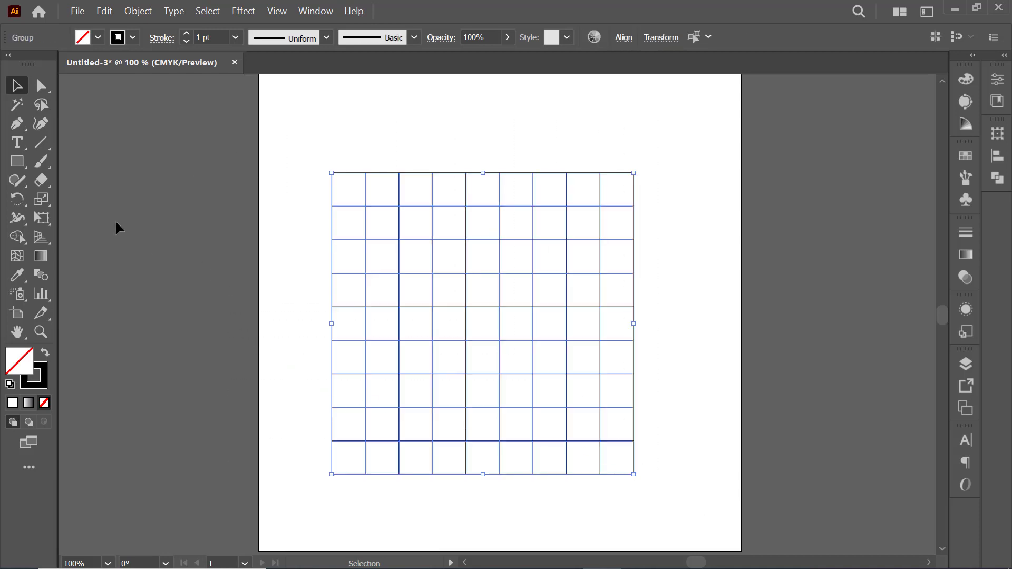
left_click(17, 241)
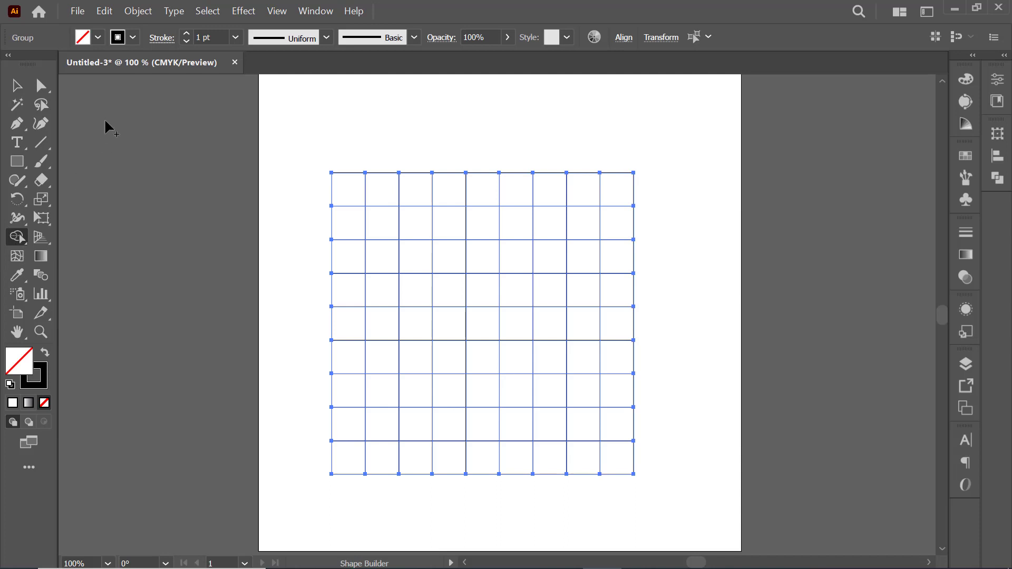
left_click(45, 356)
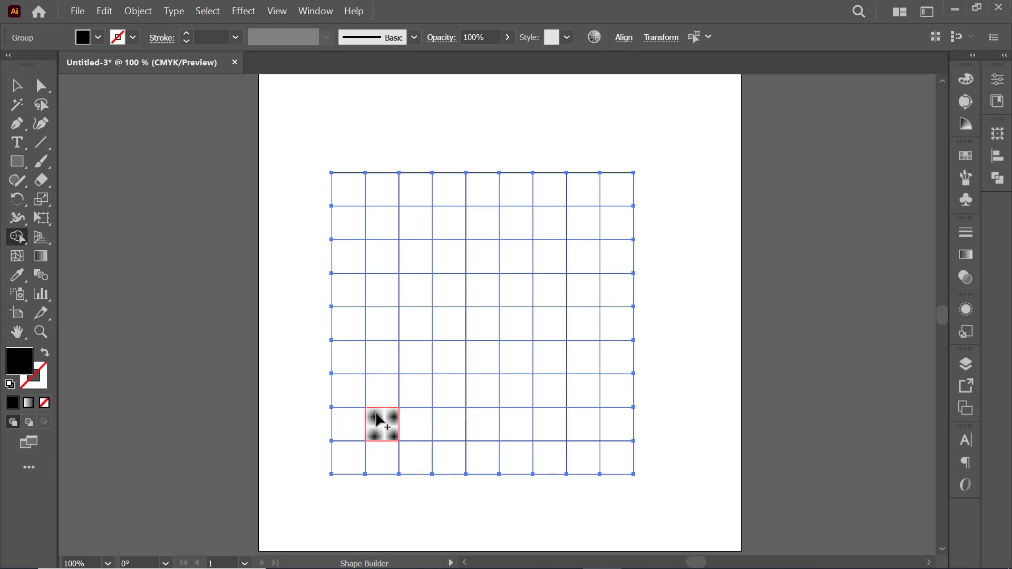
mouse_move(376, 414)
left_mouse_down()
mouse_move(376, 366)
mouse_move(413, 396)
left_mouse_up()
mouse_move(515, 434)
left_mouse_down()
mouse_move(513, 361)
mouse_move(488, 395)
left_mouse_up()
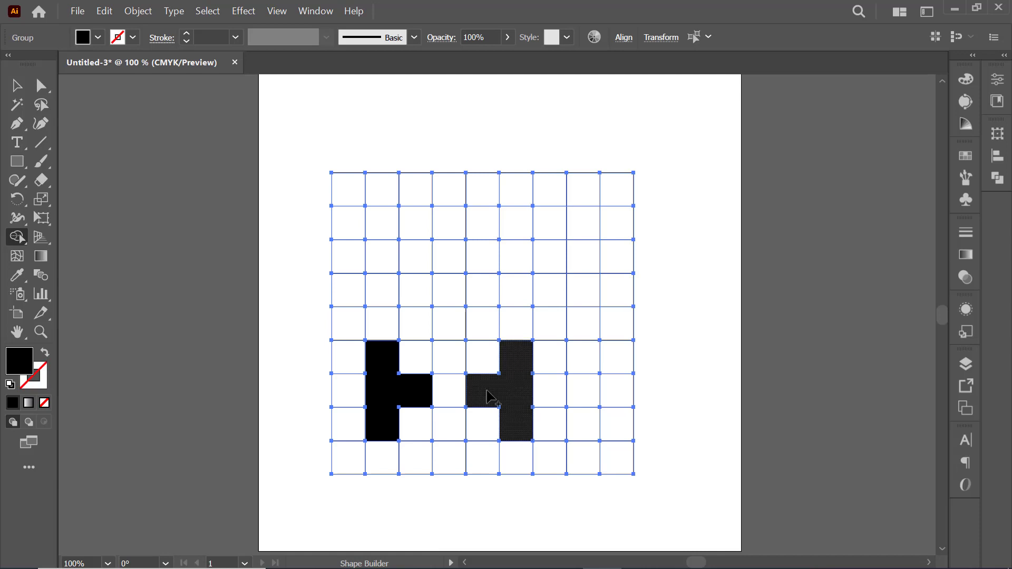
left_click_drag(488, 396, 488, 397)
Undo the bridge joining the two T shapes and merge a five-cell black bar one row above them
left_click_drag(493, 395, 424, 400)
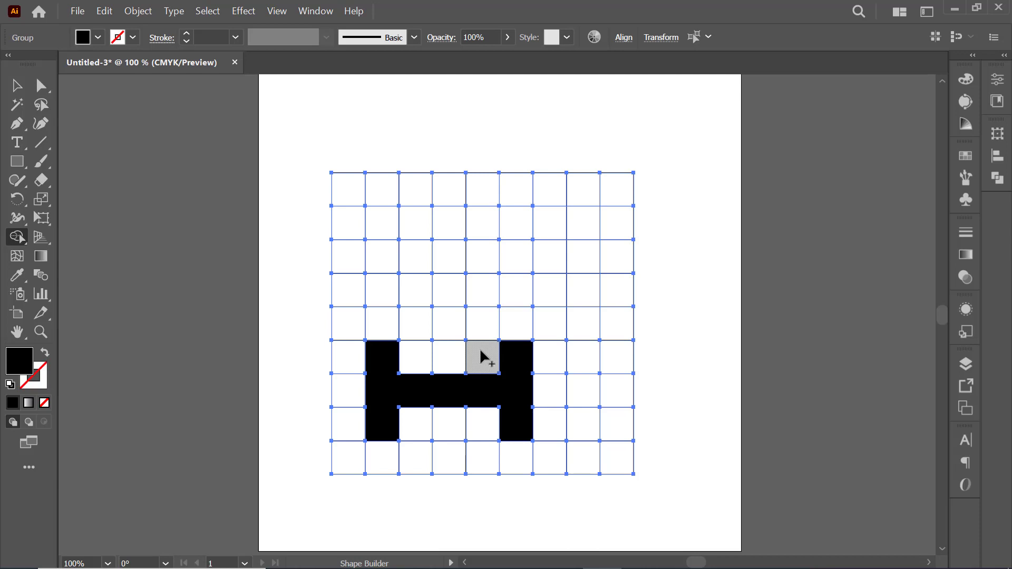
key("ctrl+z")
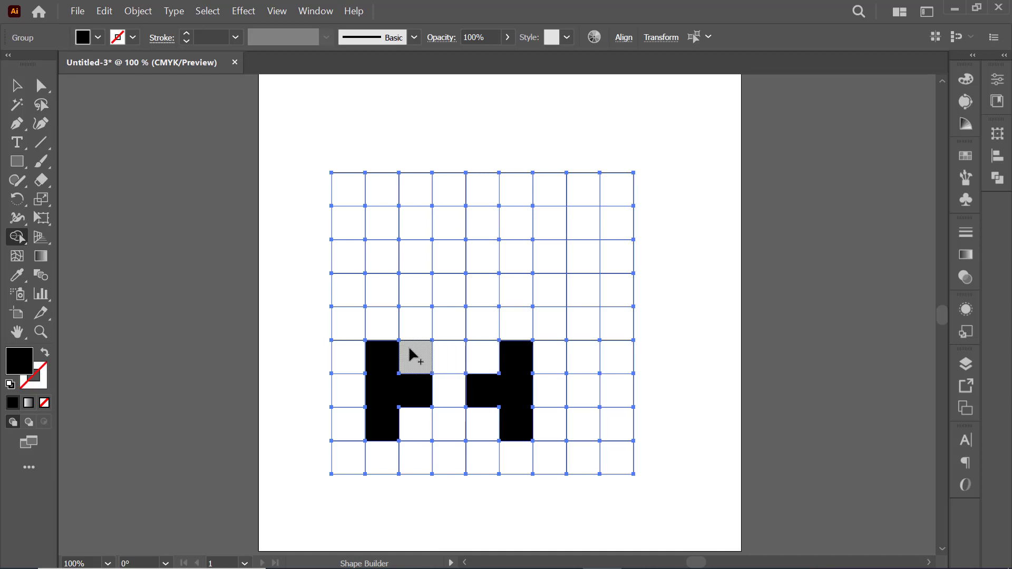
left_click_drag(385, 289, 512, 290)
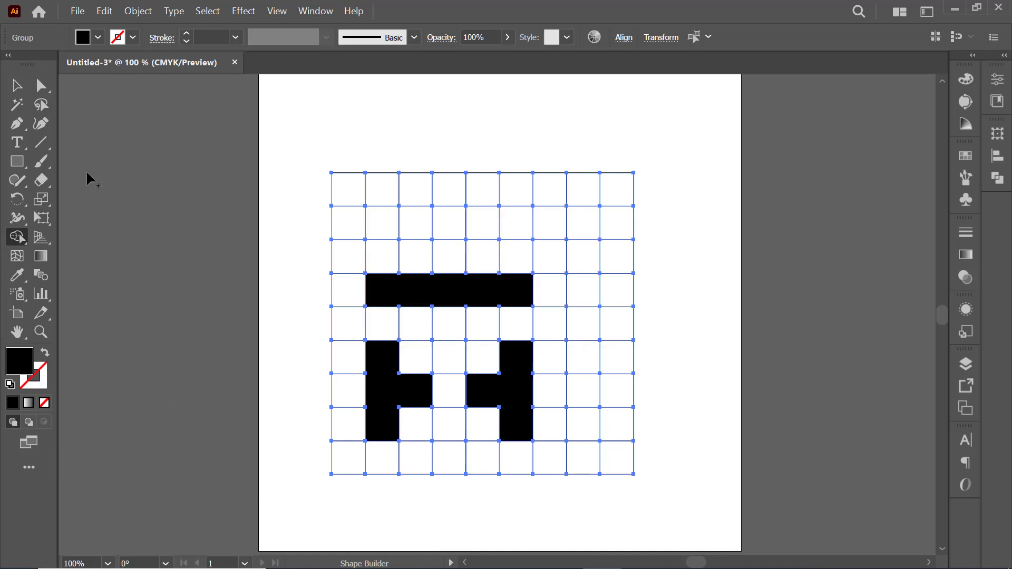
left_click(17, 86)
left_click(226, 261)
Ungroup the grid artwork so that the black shapes and the line pieces are separate objects
scroll(251, 326, "down", 2)
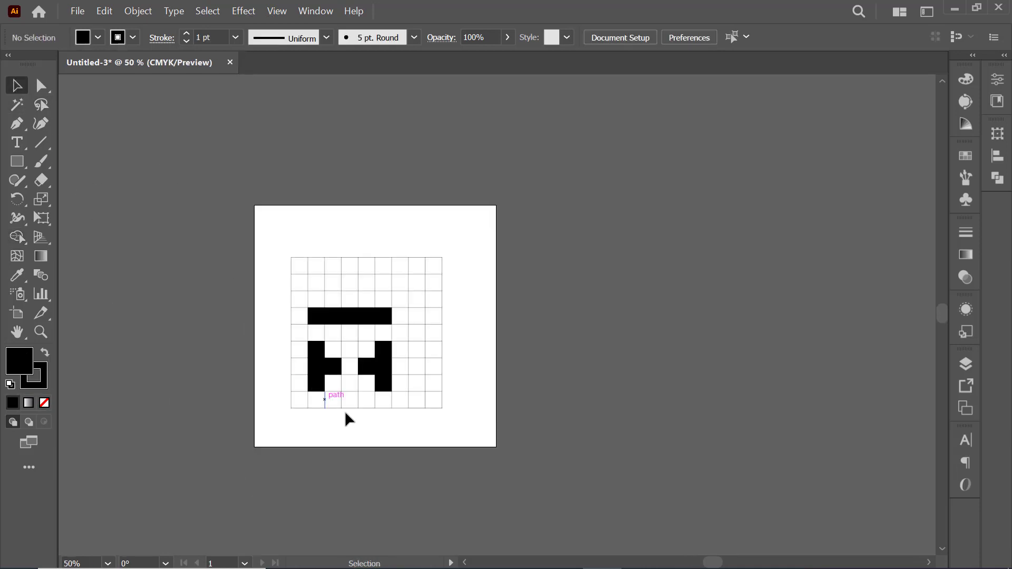
scroll(364, 429, "up", 2)
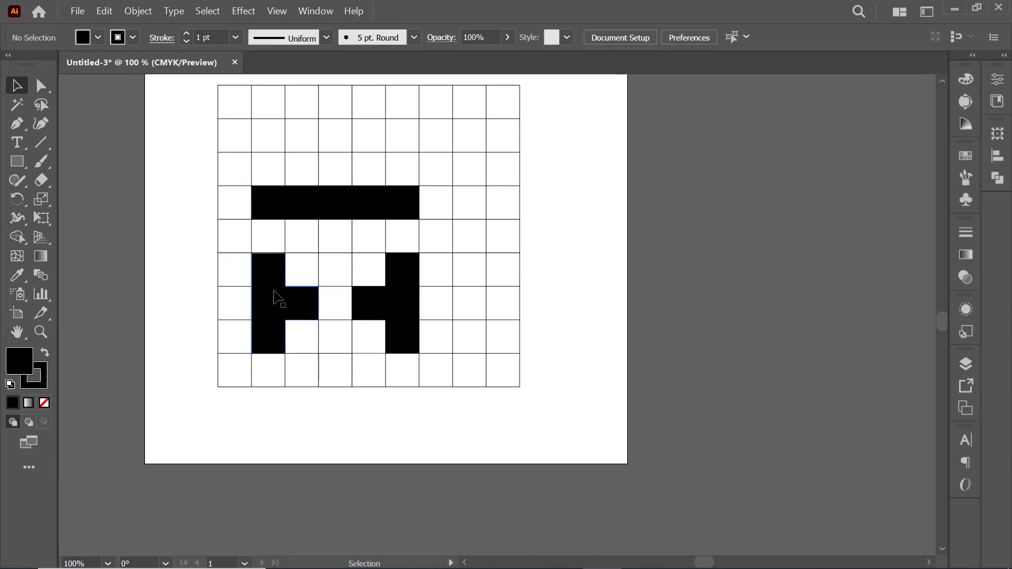
left_click(337, 221)
right_click(350, 198)
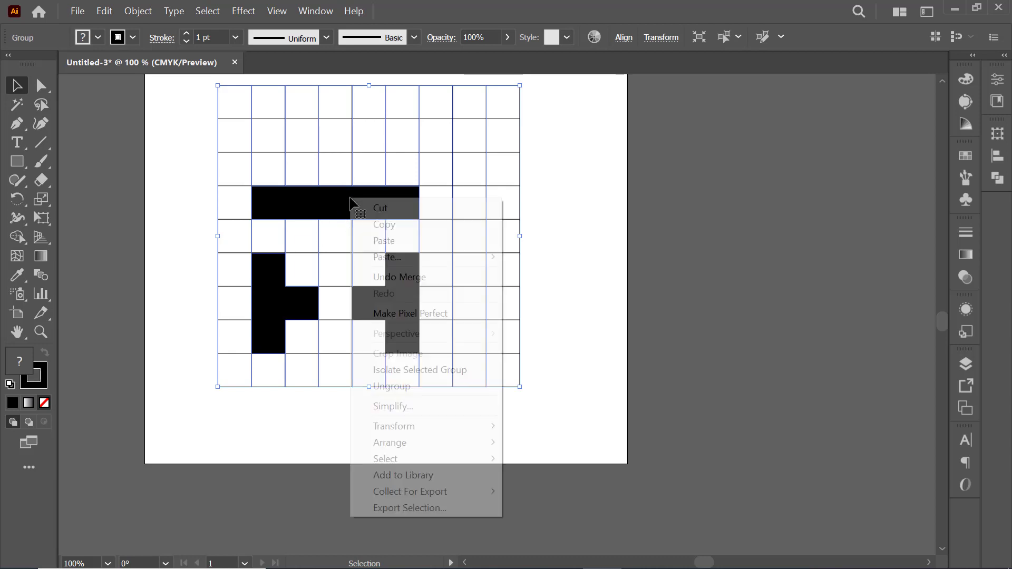
left_click(406, 387)
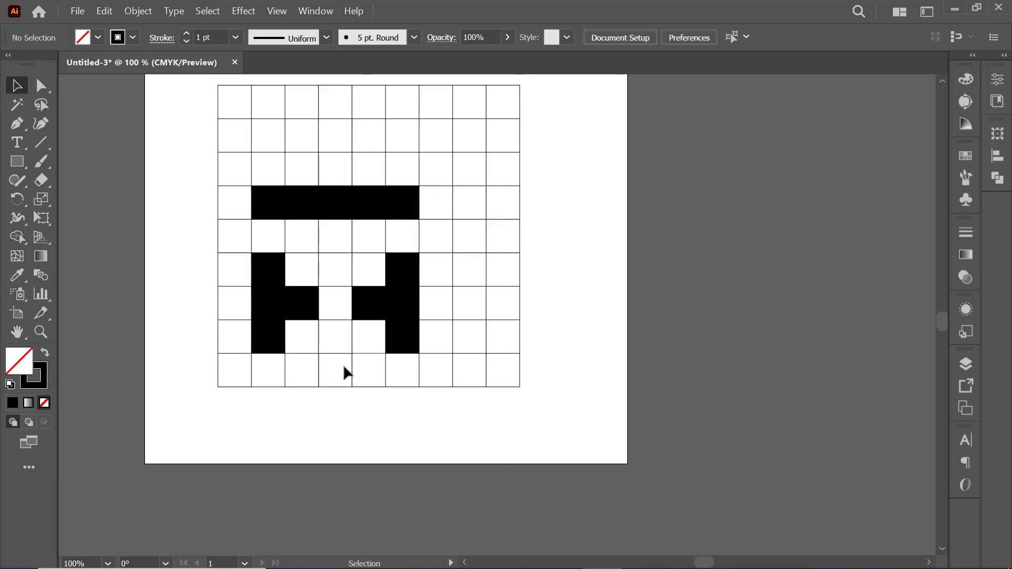
left_click(411, 311)
right_click(411, 311)
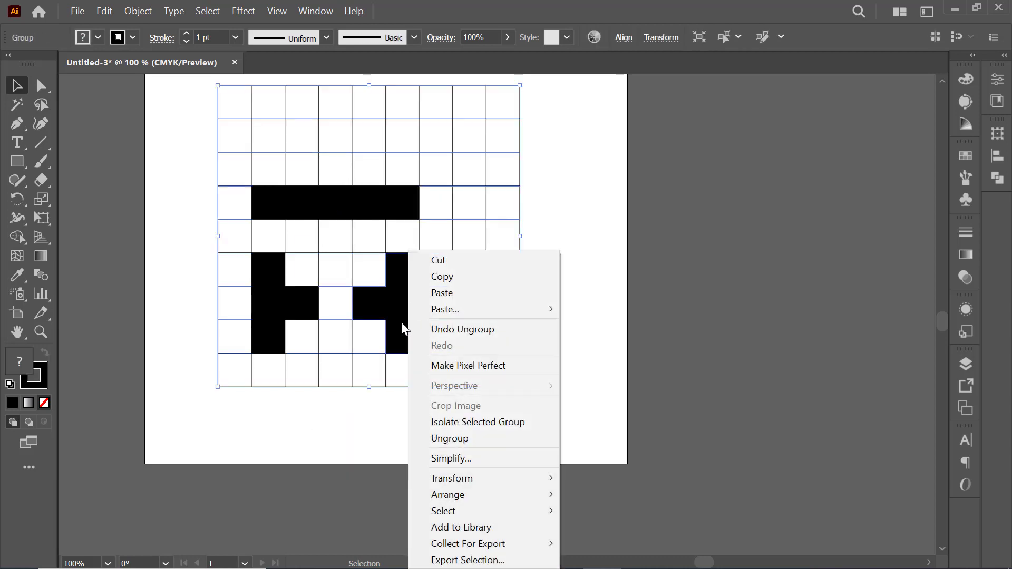
left_click(446, 439)
left_click(166, 388)
left_click(274, 310)
right_click(274, 309)
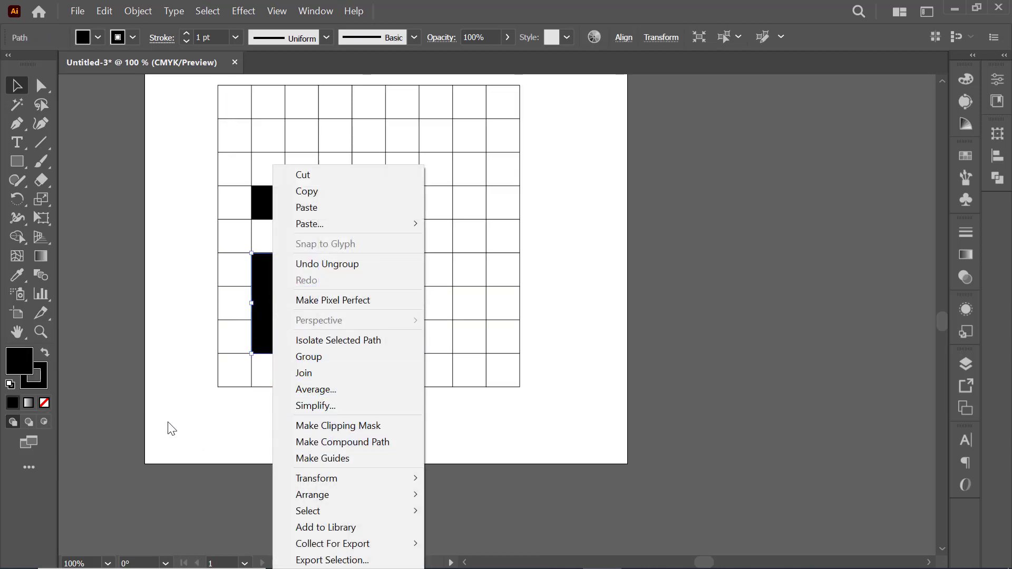
left_click(250, 356)
Move the bar and both T shapes together off the artboard to its right side and group them
left_click(289, 305)
left_click(372, 311, "shift")
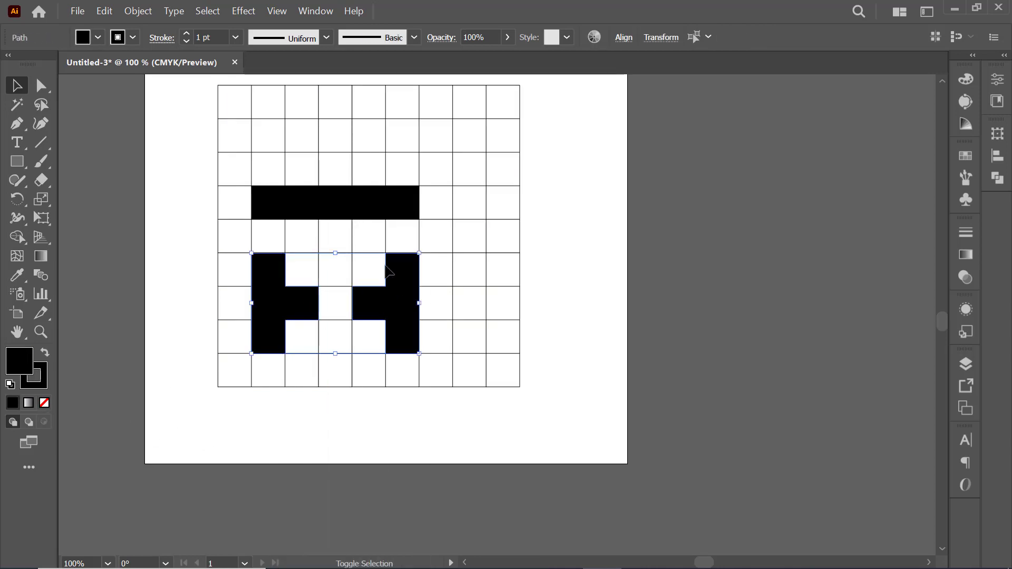
left_click(340, 195, "shift")
left_click_drag(338, 207, 786, 257)
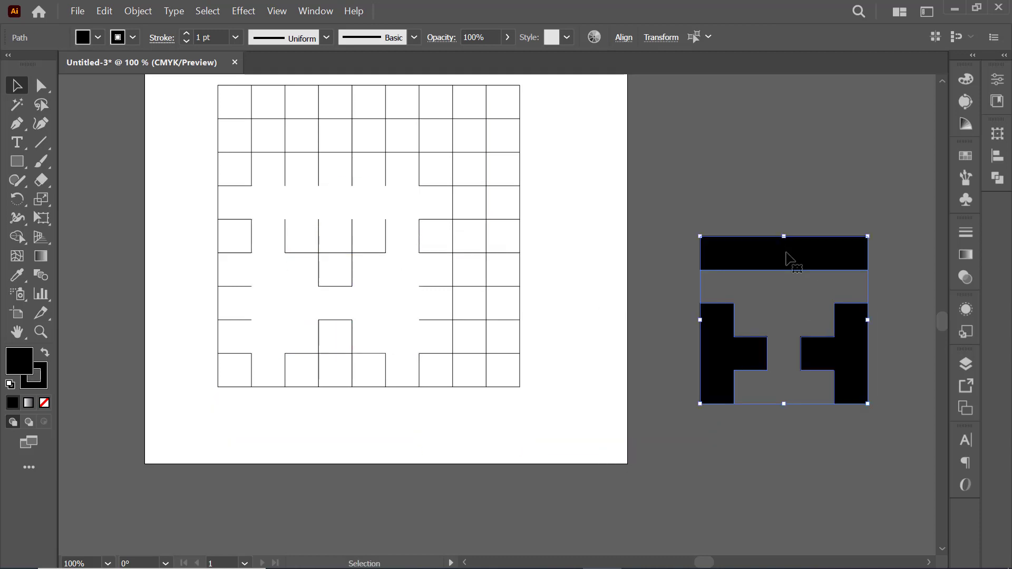
key("ctrl+g")
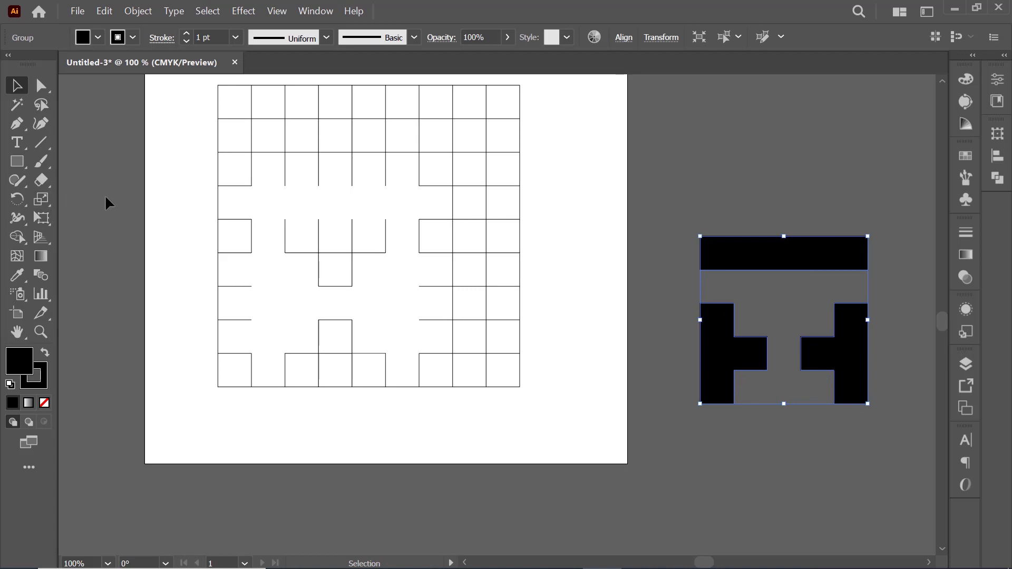
Delete all the leftover grid lines from the artboard
left_click(127, 205)
scroll(127, 208, "down", 2)
left_click_drag(236, 267, 346, 355)
key("Delete")
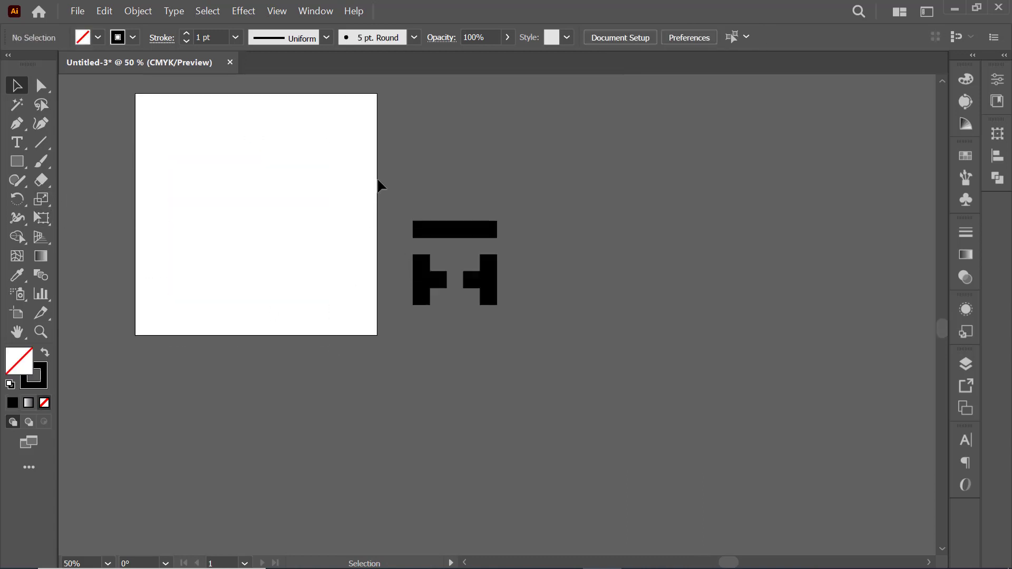
Set the stroke weight of the black shape group to 35 pt
left_click_drag(601, 403, 601, 404)
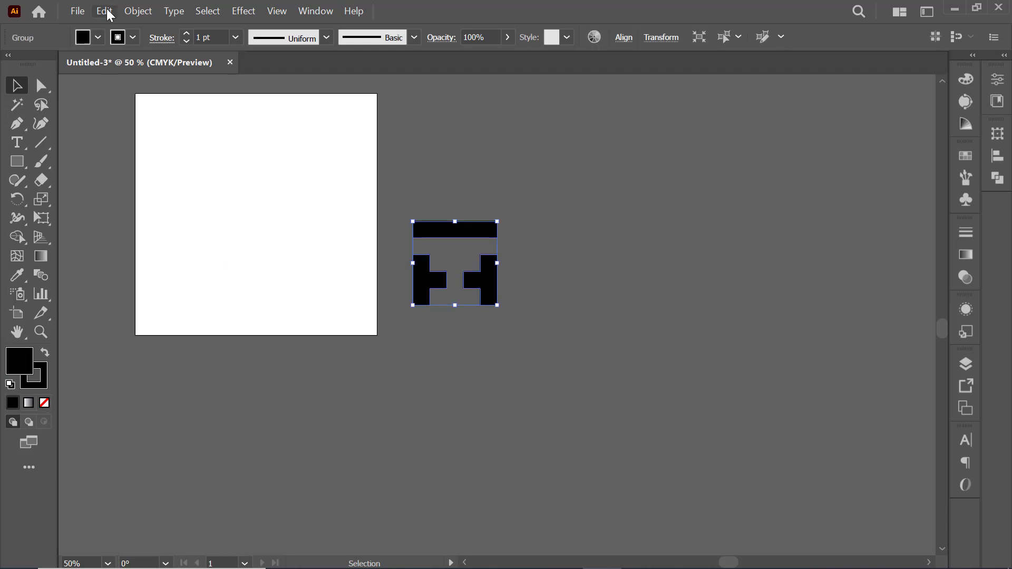
left_click(186, 33)
left_click(186, 33)
left_click(186, 32)
left_click(186, 33)
left_click(186, 33)
left_click(186, 33)
left_click(186, 33)
left_click(186, 32)
left_click(186, 33)
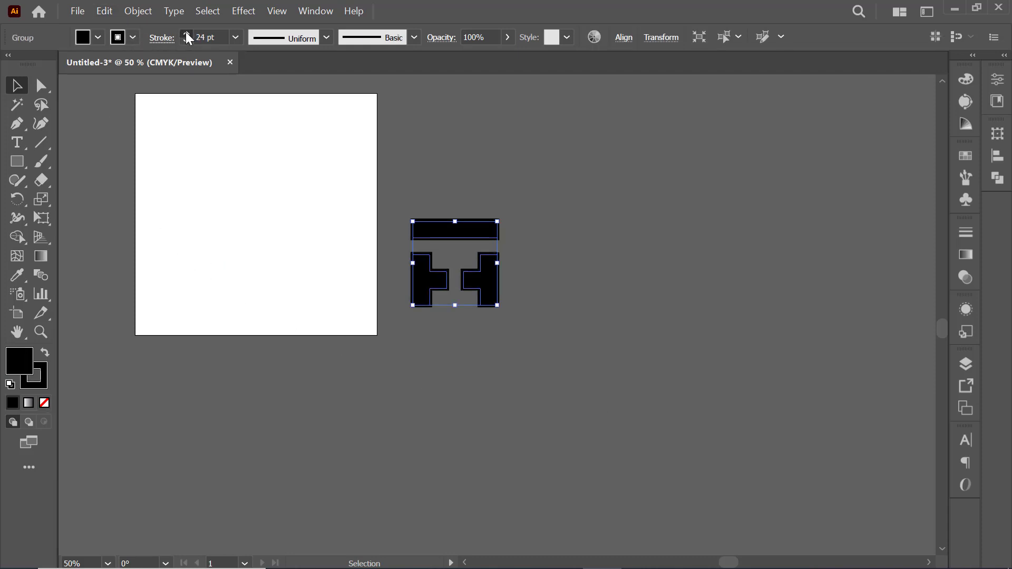
left_click(186, 33)
left_click(186, 33)
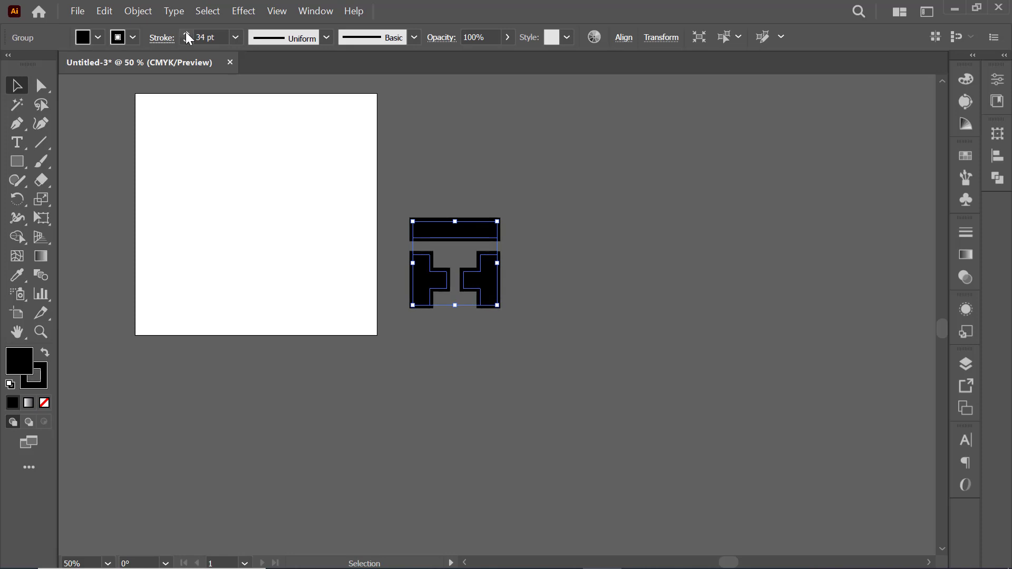
left_click(186, 32)
left_click(186, 33)
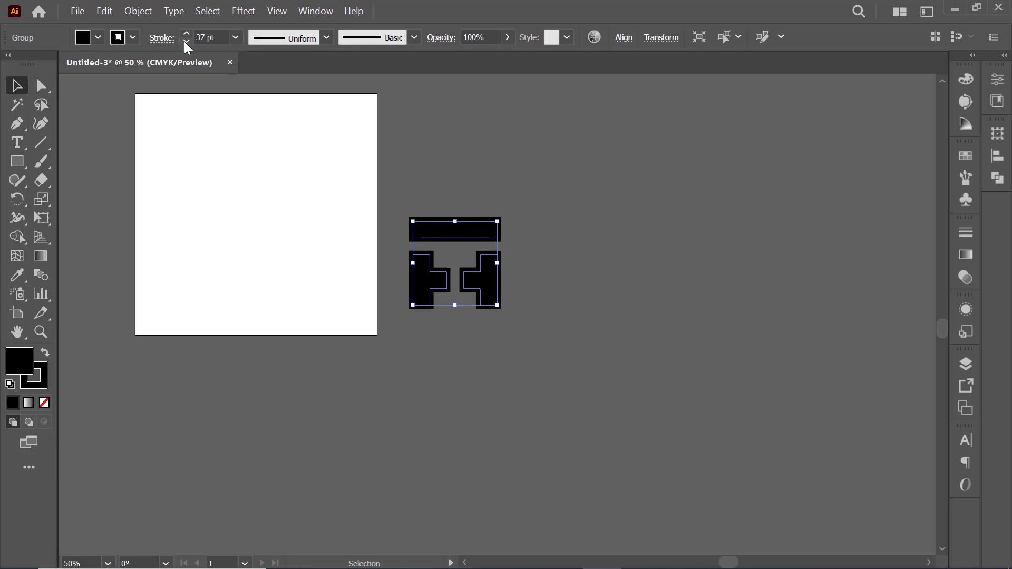
left_click(186, 41)
left_click(187, 41)
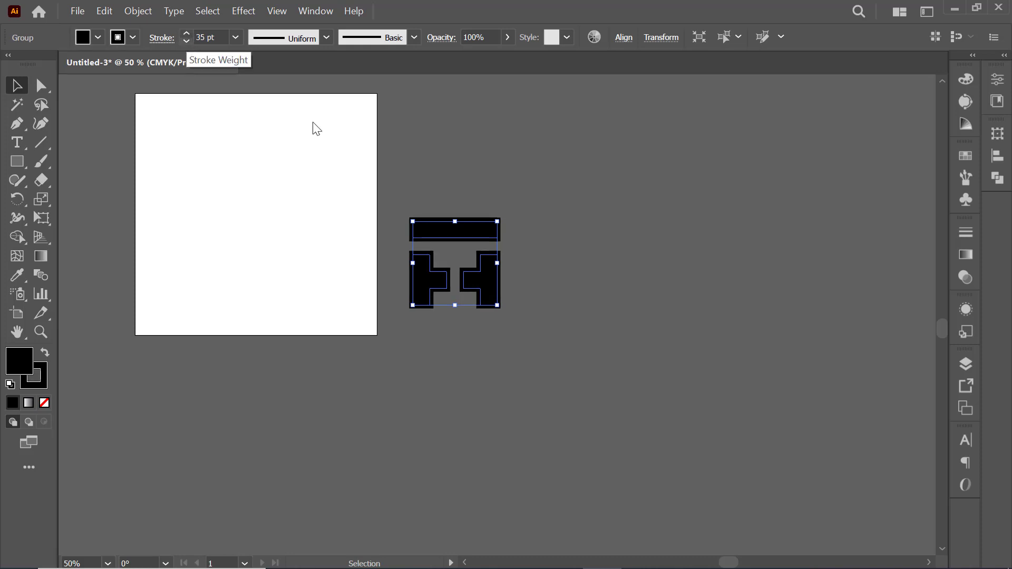
Expand the fill and stroke of the black shape group into outlined shapes
left_click(595, 205)
left_click_drag(519, 165, 302, 430)
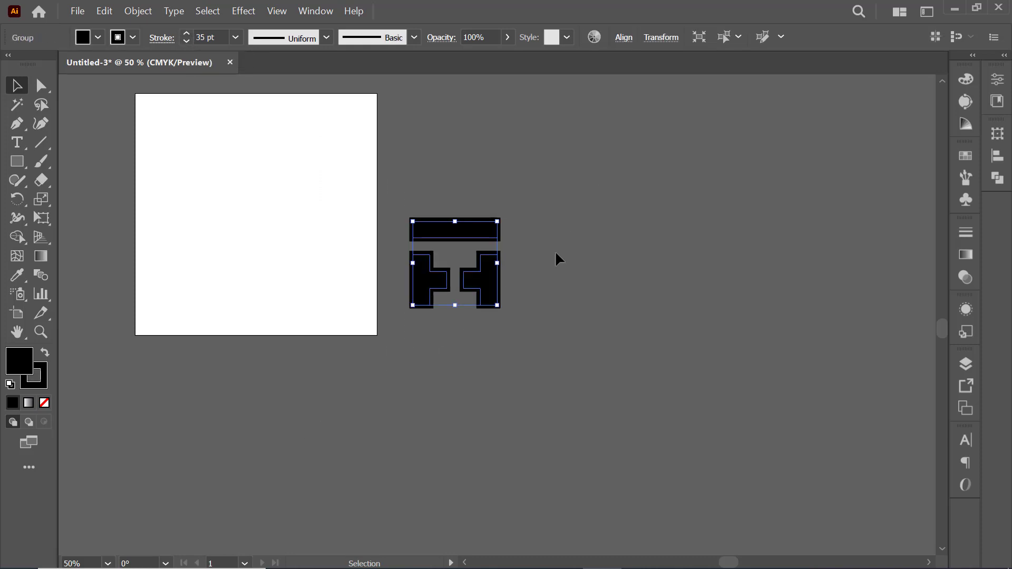
scroll(556, 258, "up", 8)
key("space")
left_click_drag(295, 264, 994, 418)
scroll(796, 393, "down", 7)
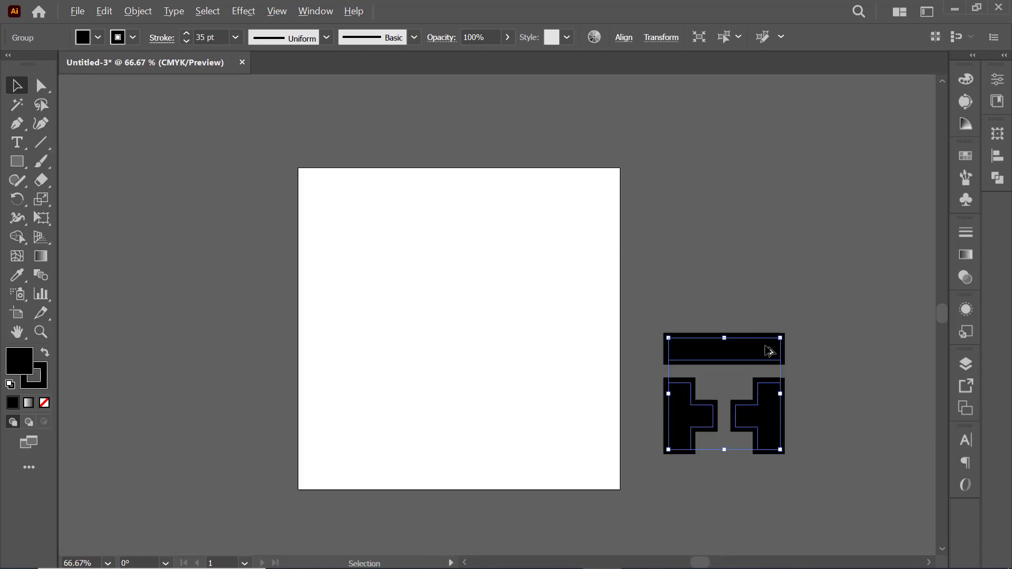
scroll(799, 404, "up", 3)
scroll(754, 343, "down", 2)
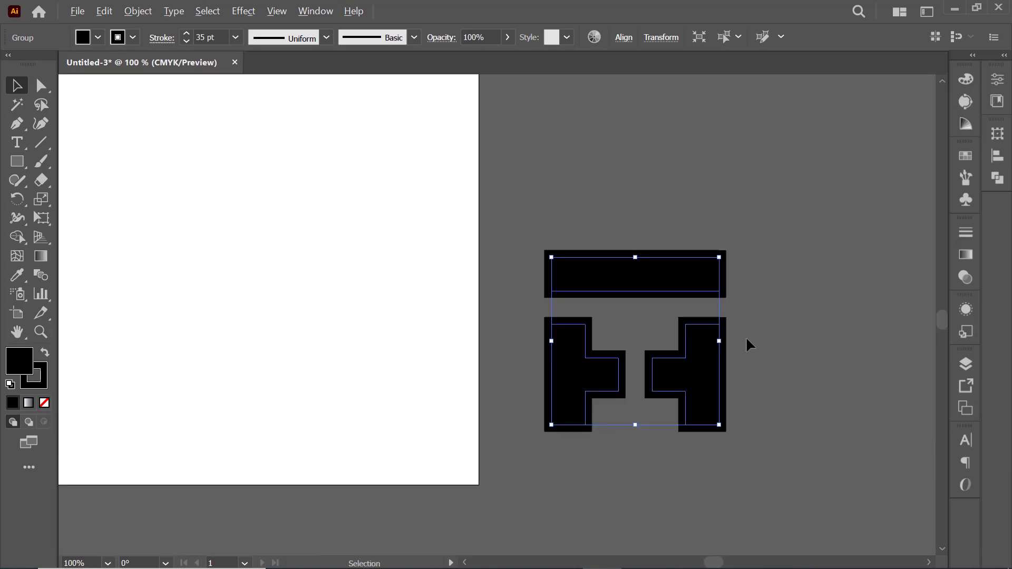
left_click(573, 309)
key("ctrl+a")
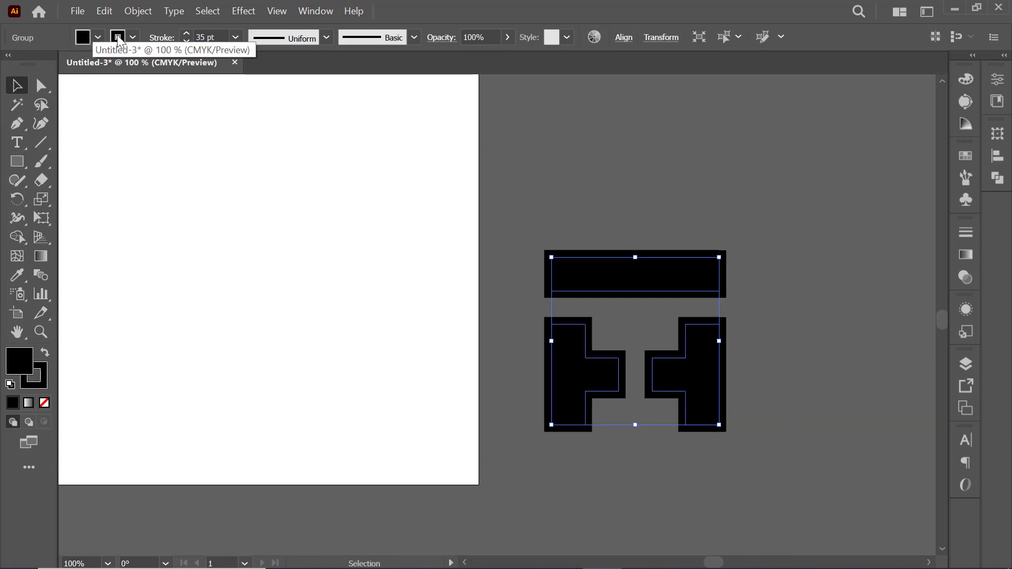
left_click(147, 11)
left_click(195, 206)
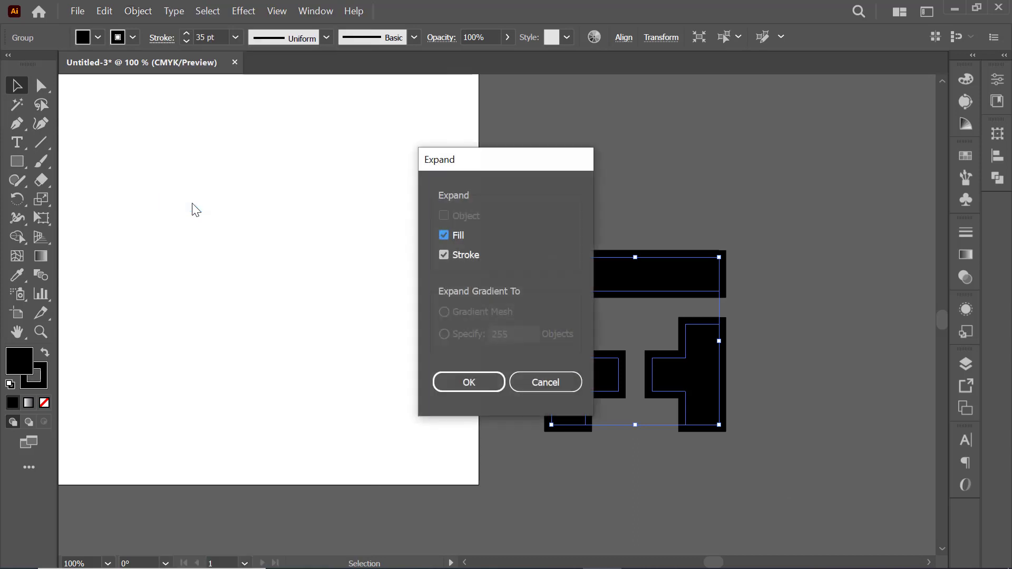
left_click(451, 383)
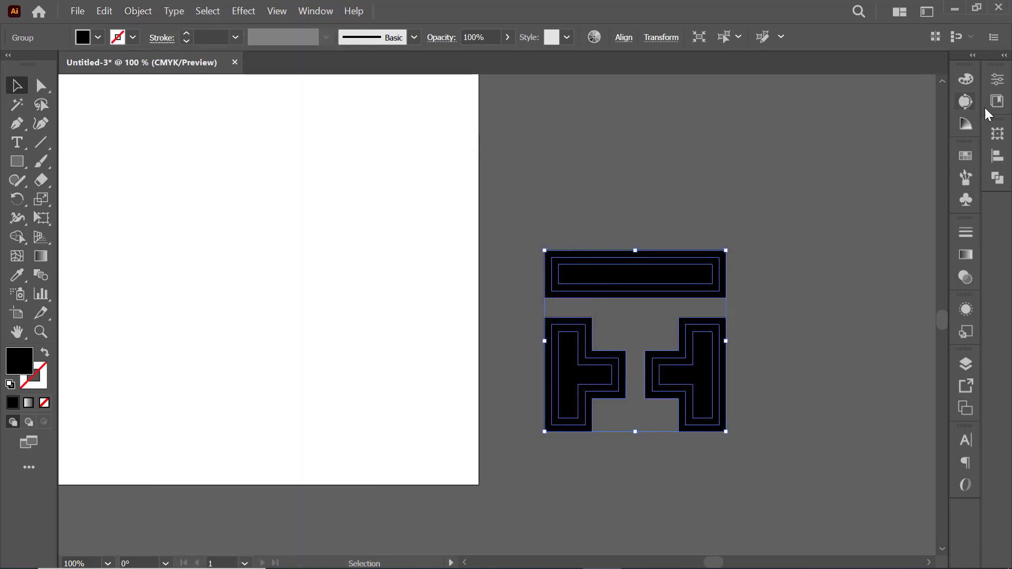
Unite the overlapping outlines of the expanded black shapes with Pathfinder and deselect the result
left_click(997, 177)
left_click(820, 173)
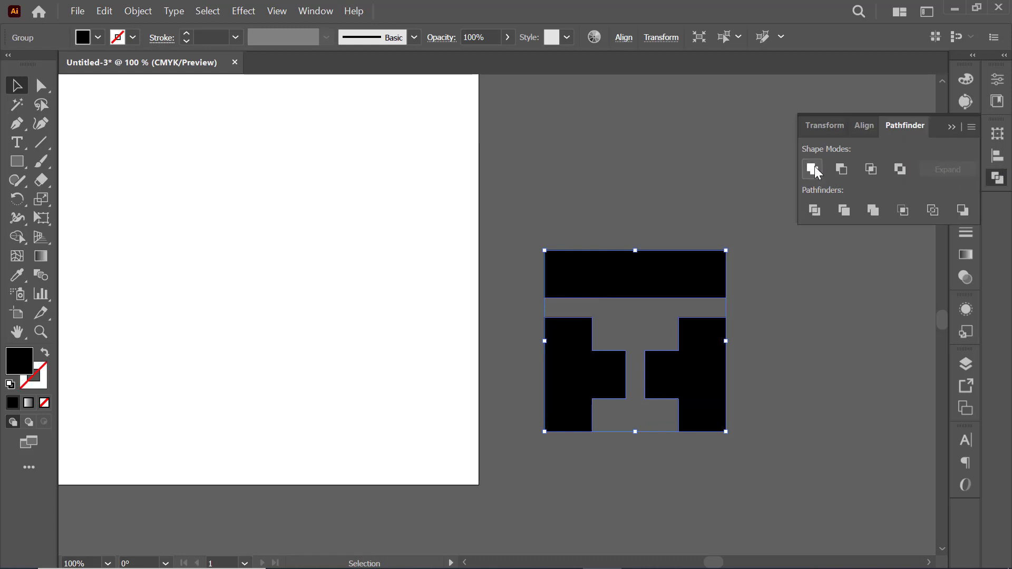
left_click(574, 220)
key("ctrl+minus")
key("ctrl+minus")
key("ctrl+minus")
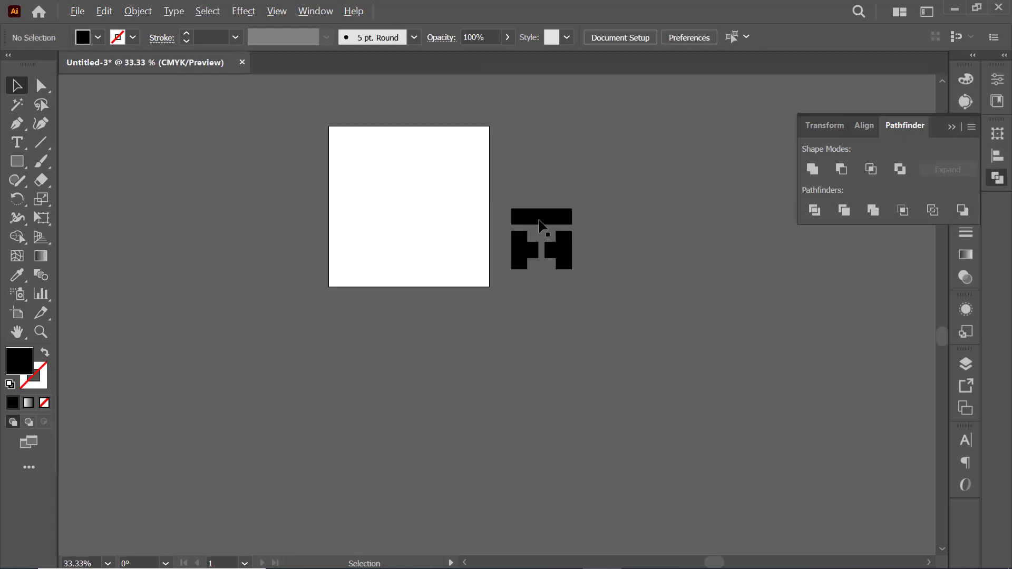
left_click(998, 185)
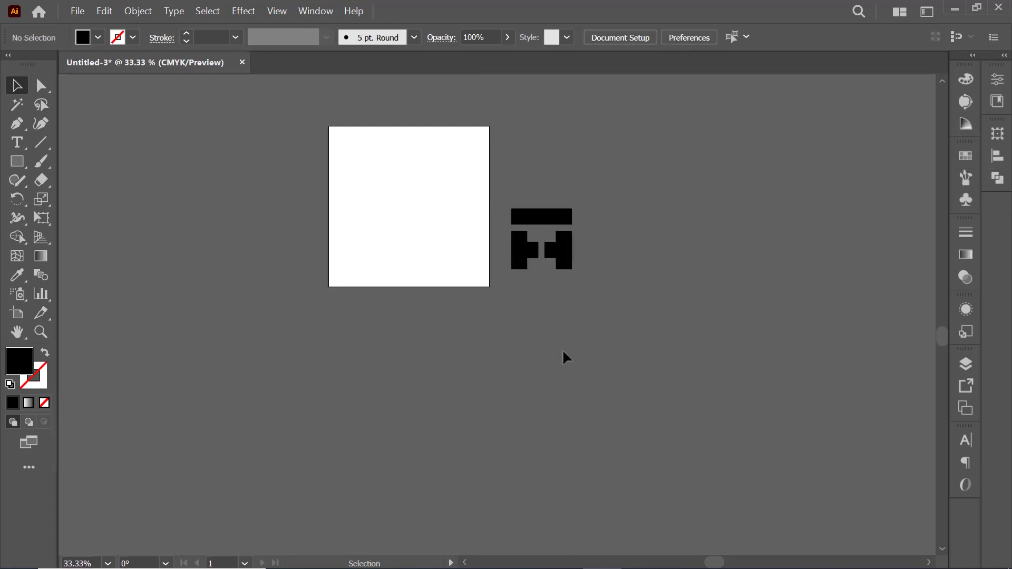
Move the black shape group over the artboard's left edge and rotate it 45° clockwise
left_click(556, 270)
left_click_drag(565, 255, 367, 236)
scroll(371, 240, "down", 1)
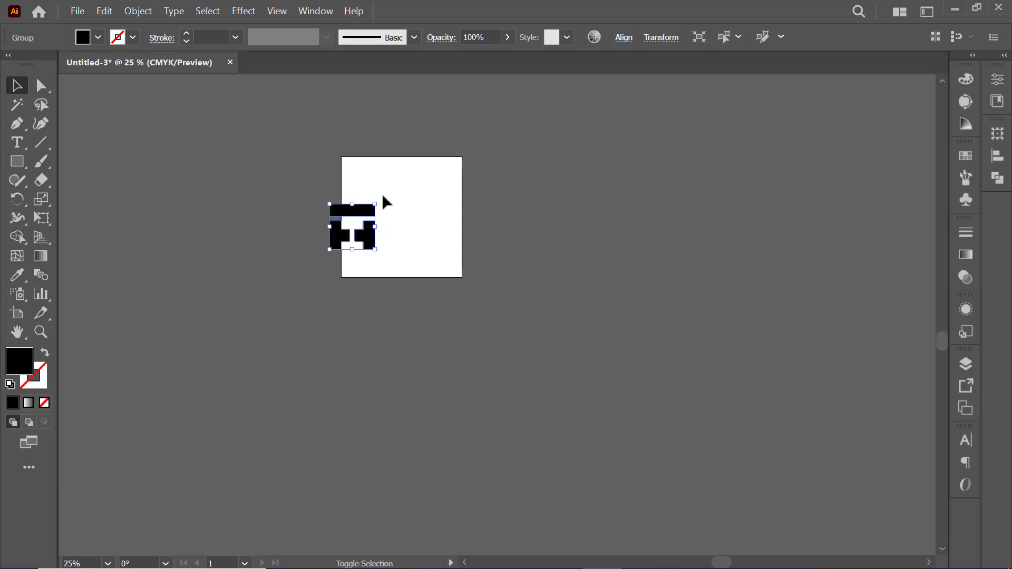
left_click_drag(382, 199, 400, 228)
left_click(413, 341)
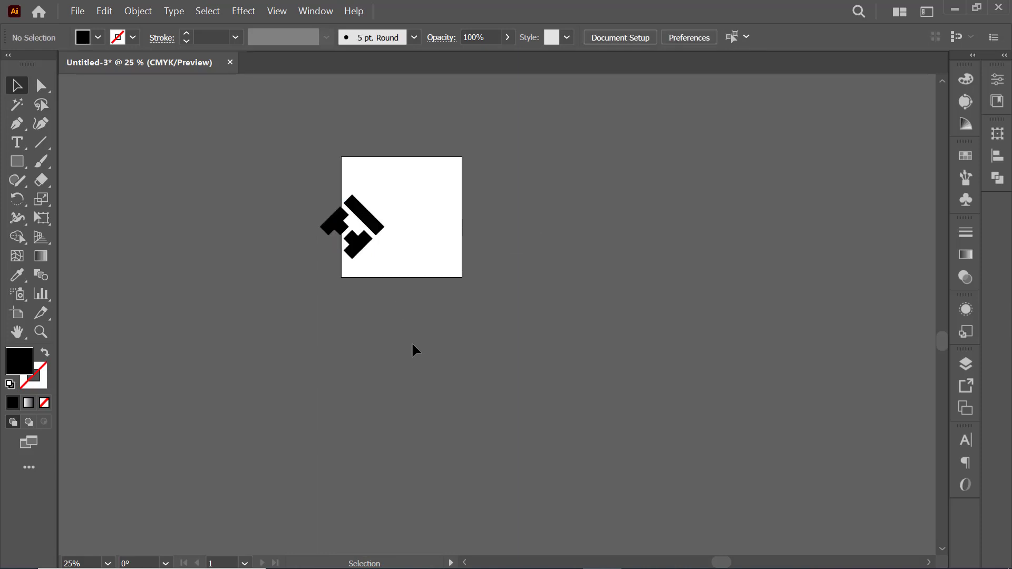
scroll(391, 340, "down", 1)
left_click(16, 142)
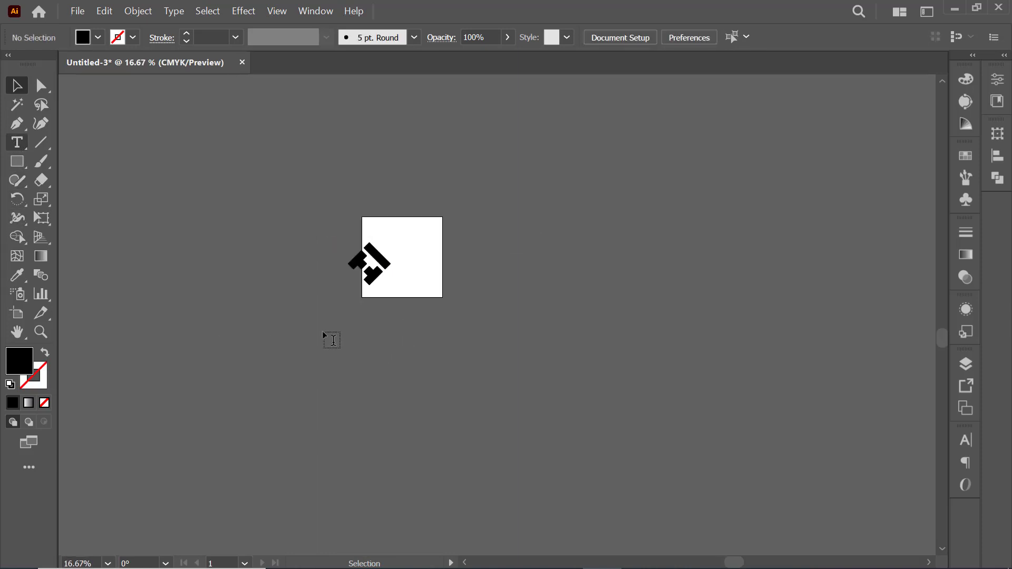
left_click(457, 272)
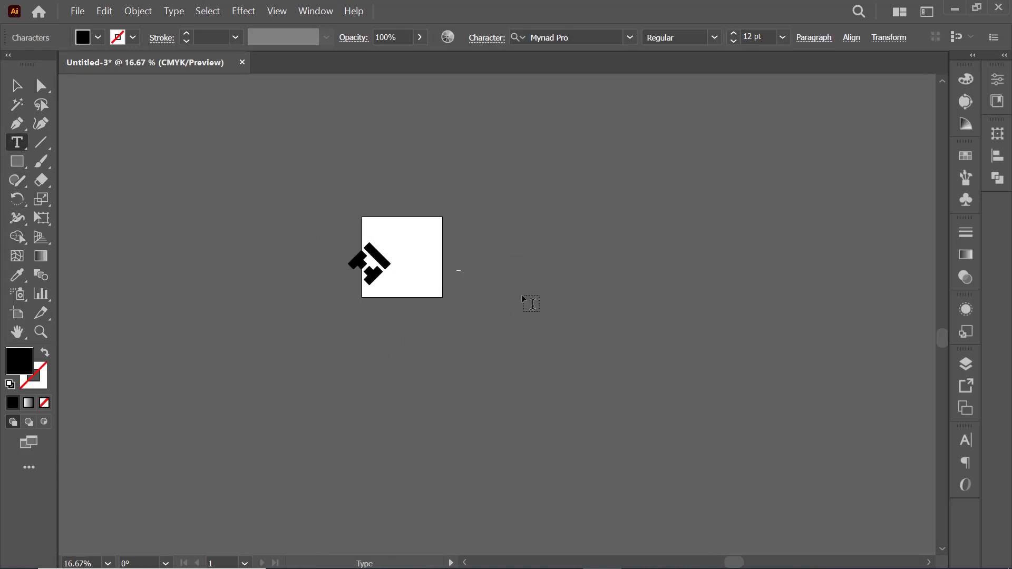
key("ctrl+v")
key("Escape")
key("ctrl+1")
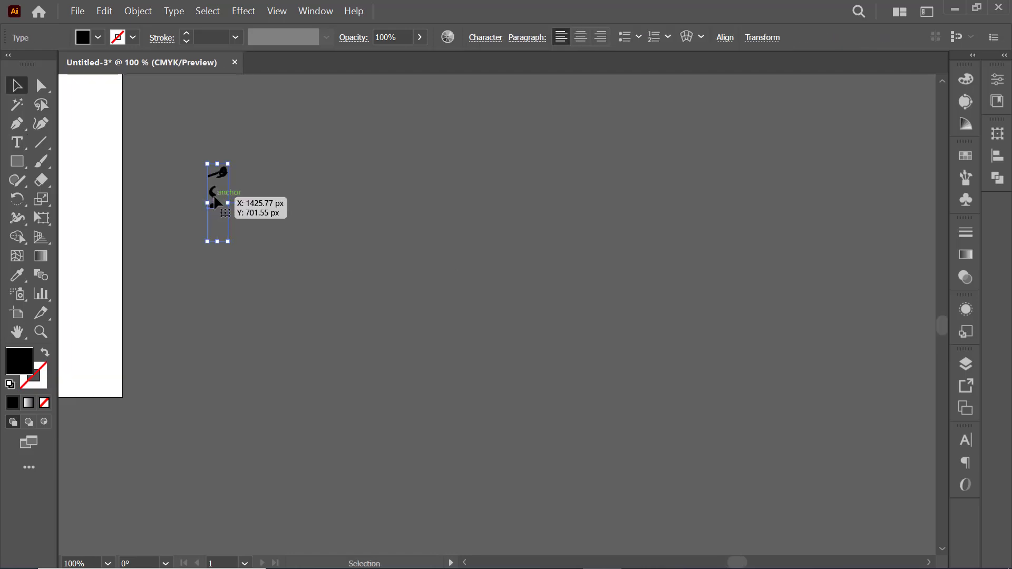
key("Delete")
Add the text APEX on the artboard, enlarge it, and place it to the right of the artboard
left_click_drag(341, 232, 371, 243)
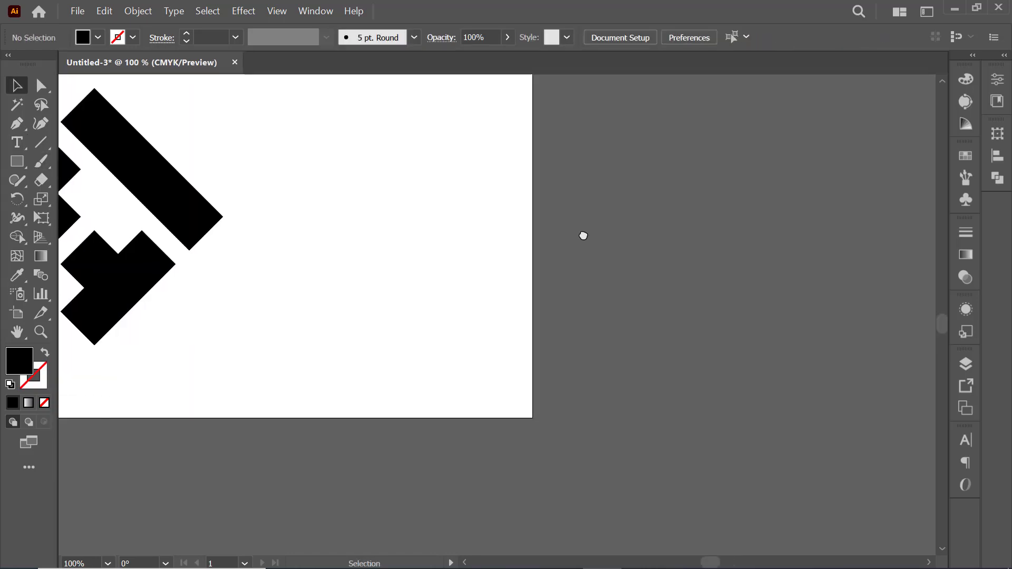
key("super+space")
key("t")
left_click(371, 248)
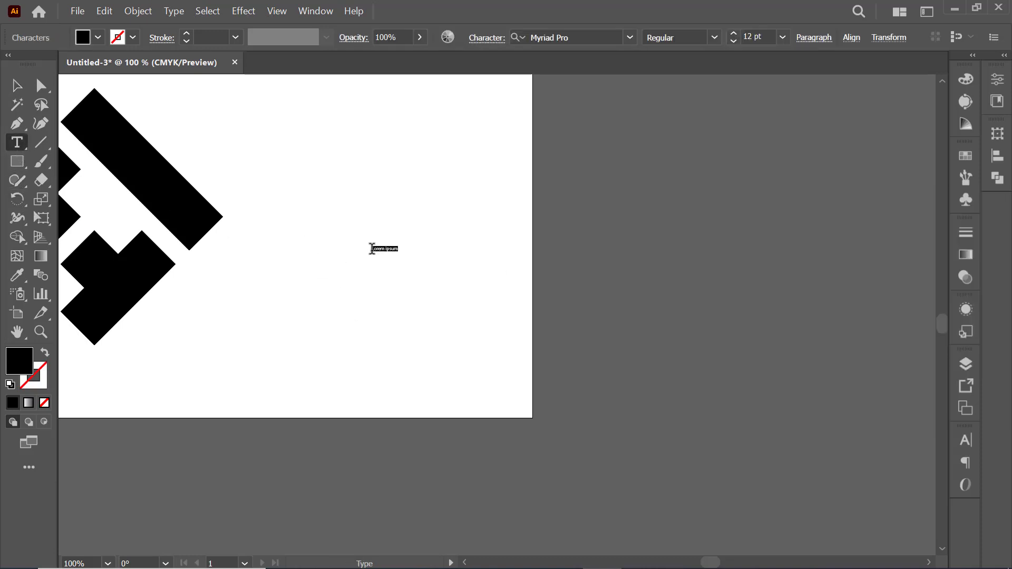
type("a")
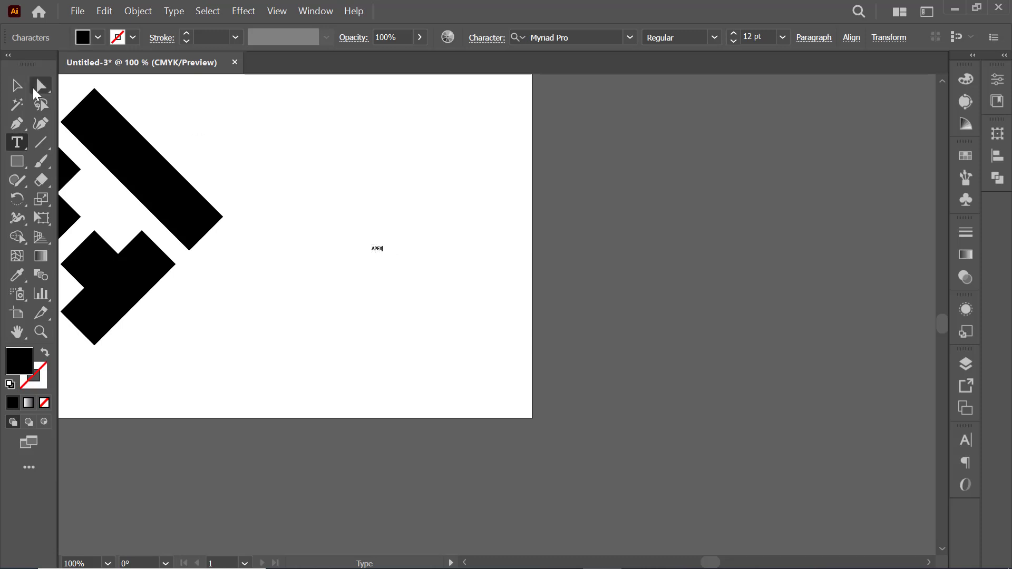
key("Escape")
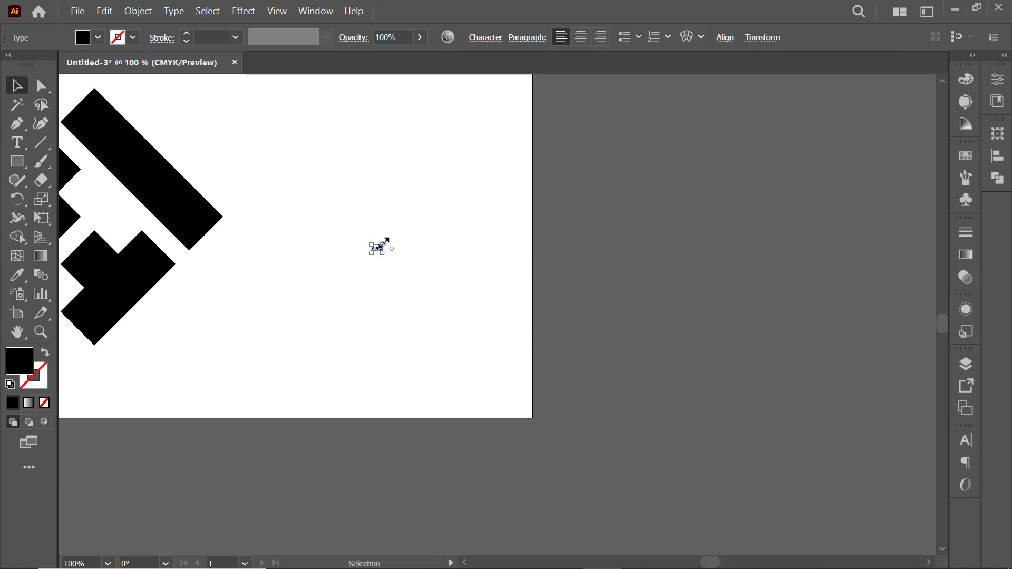
left_click_drag(384, 243, 557, 154)
left_click_drag(463, 214, 802, 164)
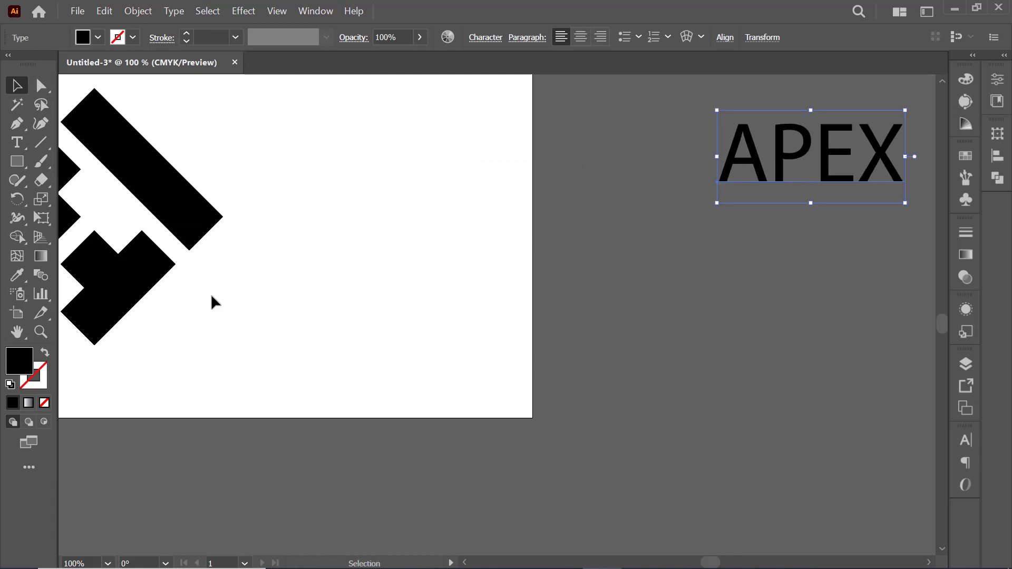
Change the APEX text to a heavy, slanted display font
left_click(16, 143)
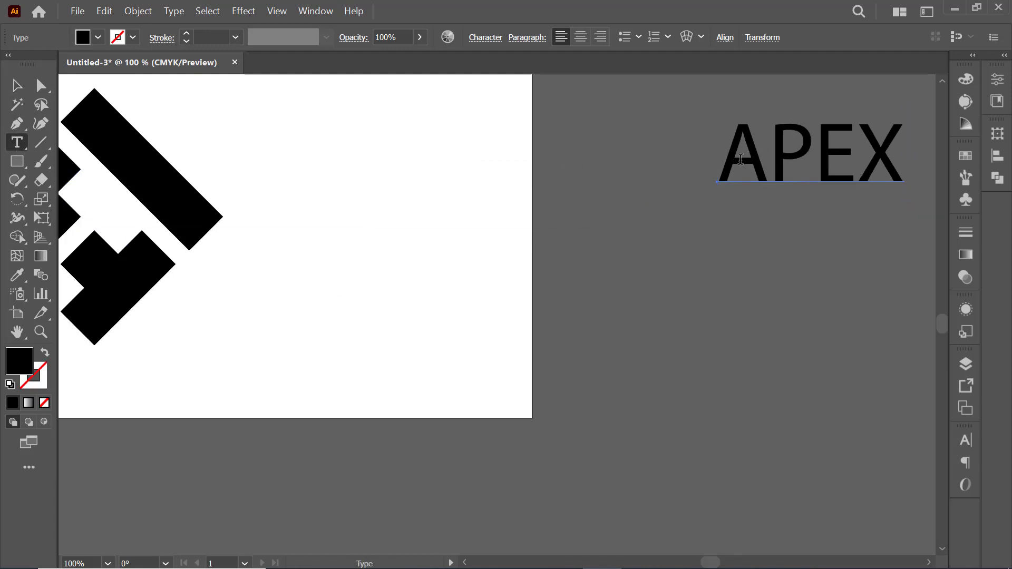
left_click_drag(719, 155, 894, 131)
left_click(566, 38)
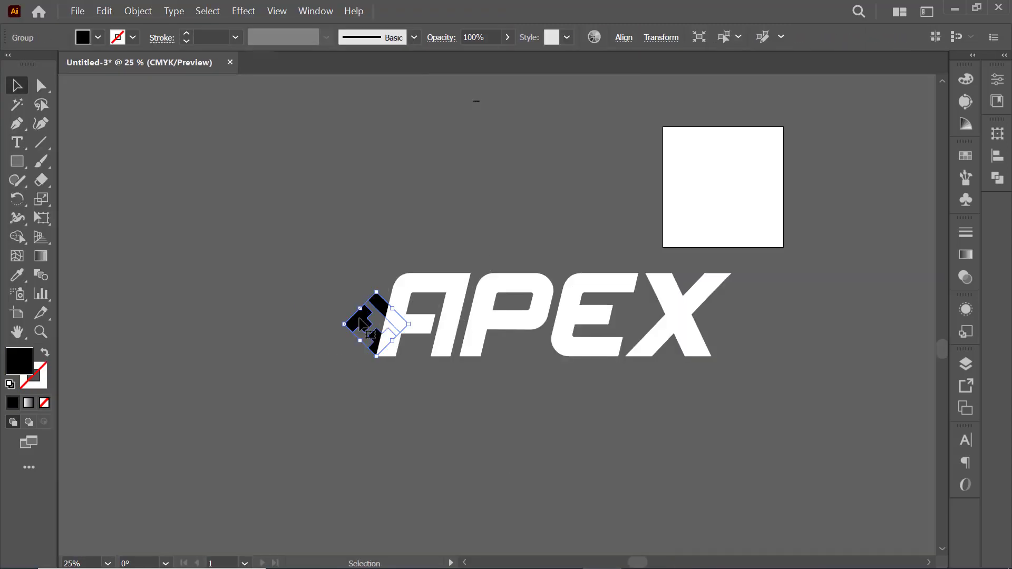
Enlarge the black logo mark to slightly taller than the APEX lettering and place it left of the text
left_click_drag(363, 324, 334, 329)
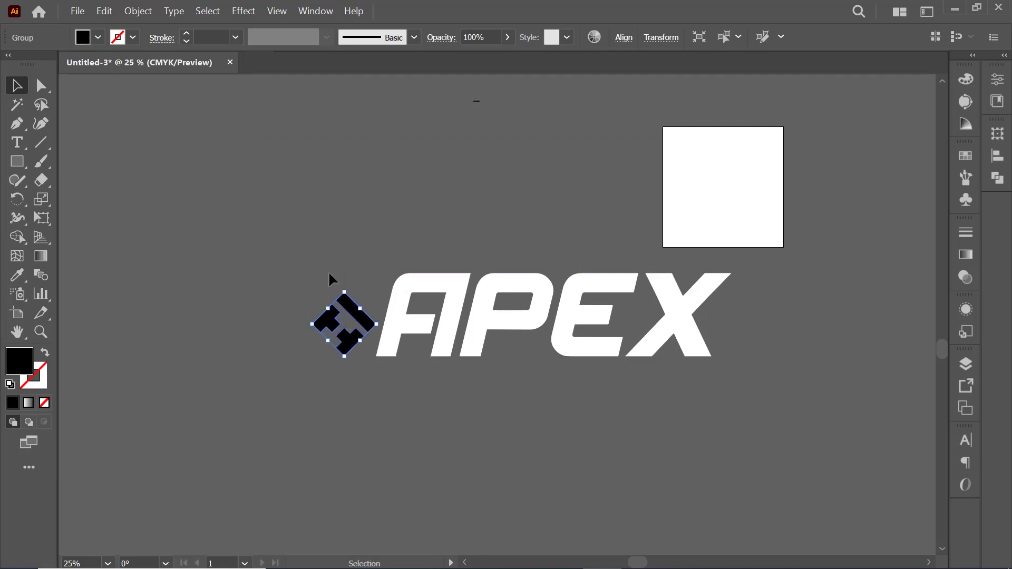
left_click_drag(344, 293, 387, 221)
mouse_move(403, 198)
left_mouse_down()
mouse_move(403, 228)
mouse_move(406, 207)
left_mouse_up()
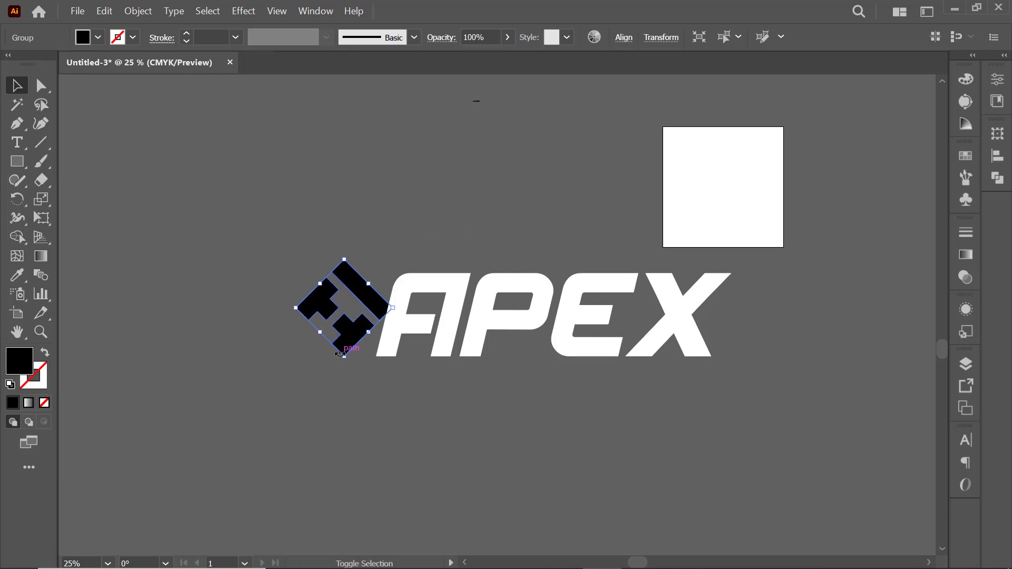
mouse_move(344, 354)
left_mouse_down()
mouse_move(346, 345)
mouse_move(345, 369)
left_mouse_up()
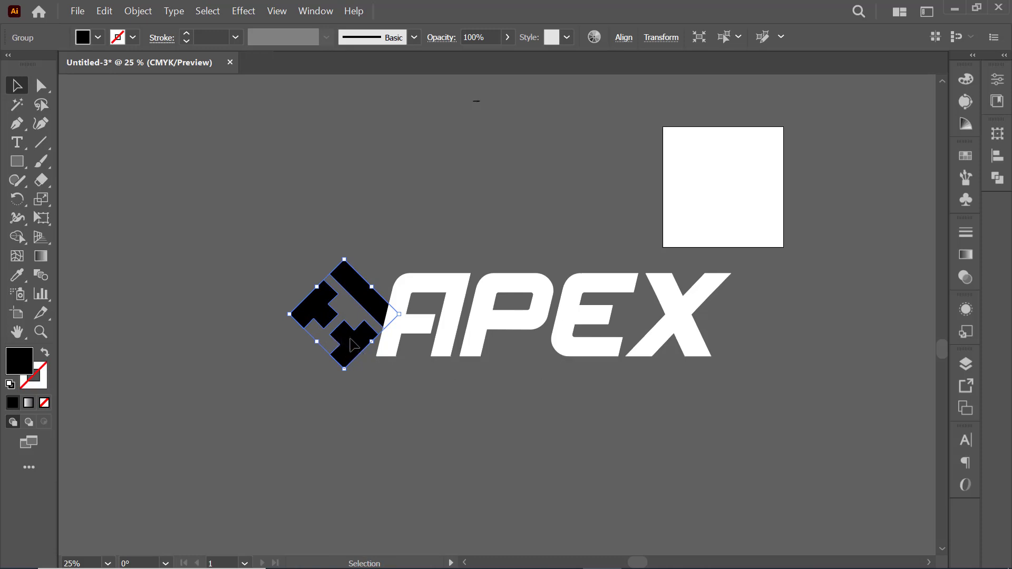
left_click_drag(349, 347, 283, 352)
left_click(373, 441)
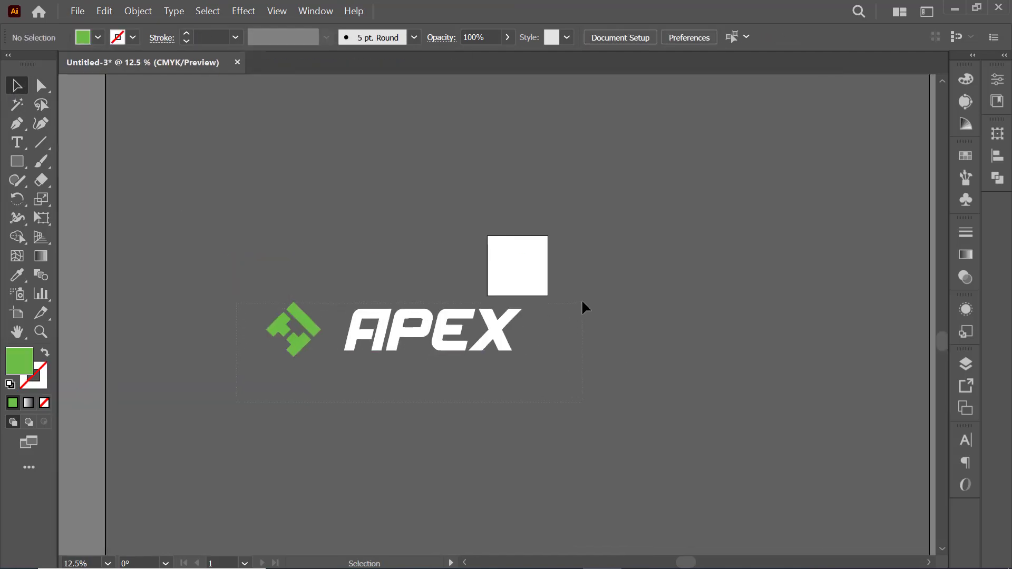
Scale the green logo mark and APEX text down together to less than the artboard's width and group them
mouse_move(580, 299)
left_mouse_down()
mouse_move(344, 346)
mouse_move(567, 354)
mouse_move(585, 330)
mouse_move(582, 295)
left_mouse_up()
left_click_drag(742, 258, 539, 304)
key("ctrl+g")
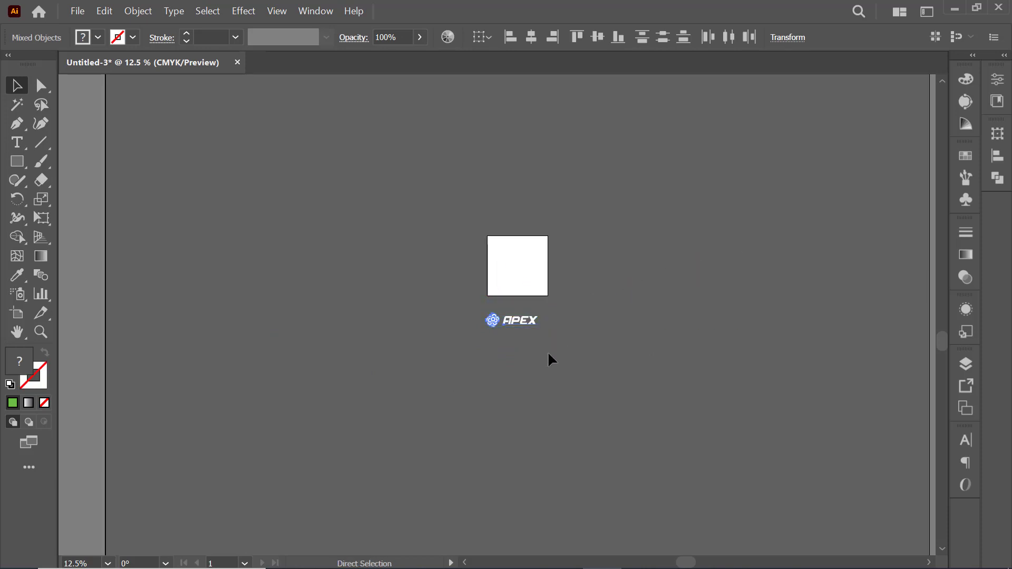
Center the logo group horizontally and vertically on the artboard and deselect it
left_click(997, 155)
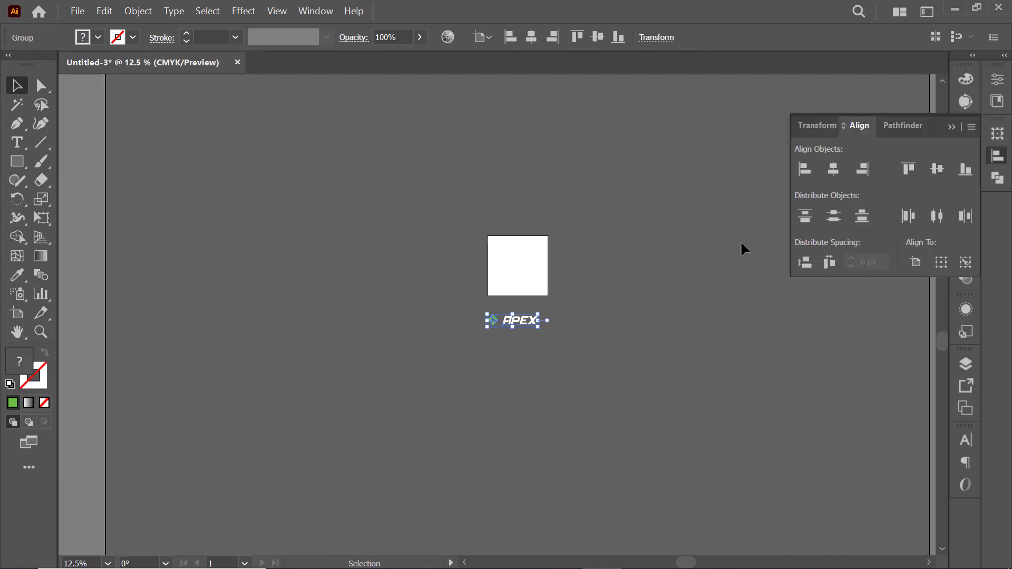
left_click(832, 177)
left_click(937, 170)
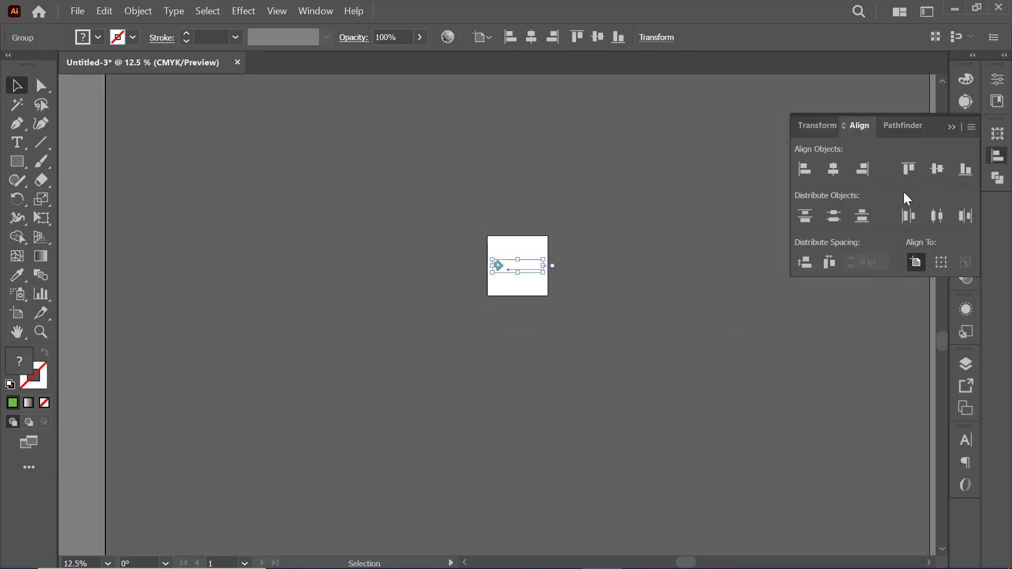
left_click(513, 395)
Draw a tall rectangle that covers the whole artboard and extends beyond it on all sides
key("ctrl+minus")
key("ctrl+plus")
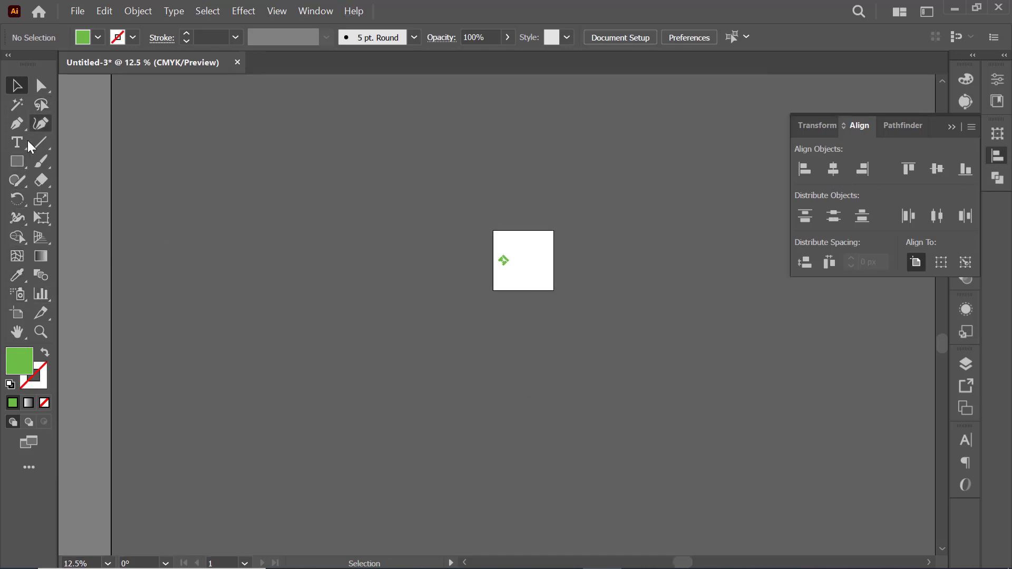
left_click(17, 162)
left_click_drag(469, 195, 573, 360)
Fill the rectangle with the very dark navy color 03031E
left_click(98, 37)
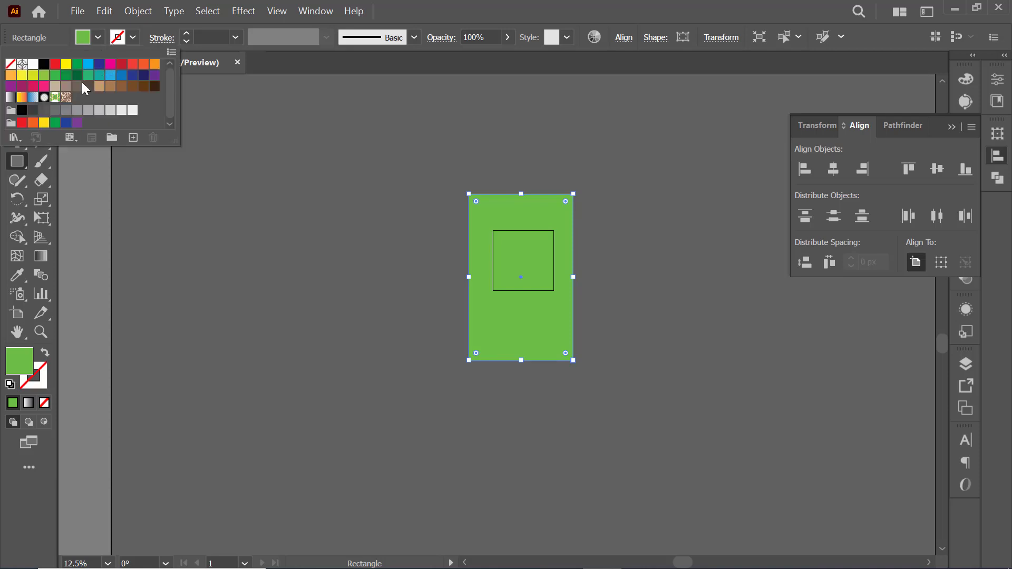
left_click(143, 78)
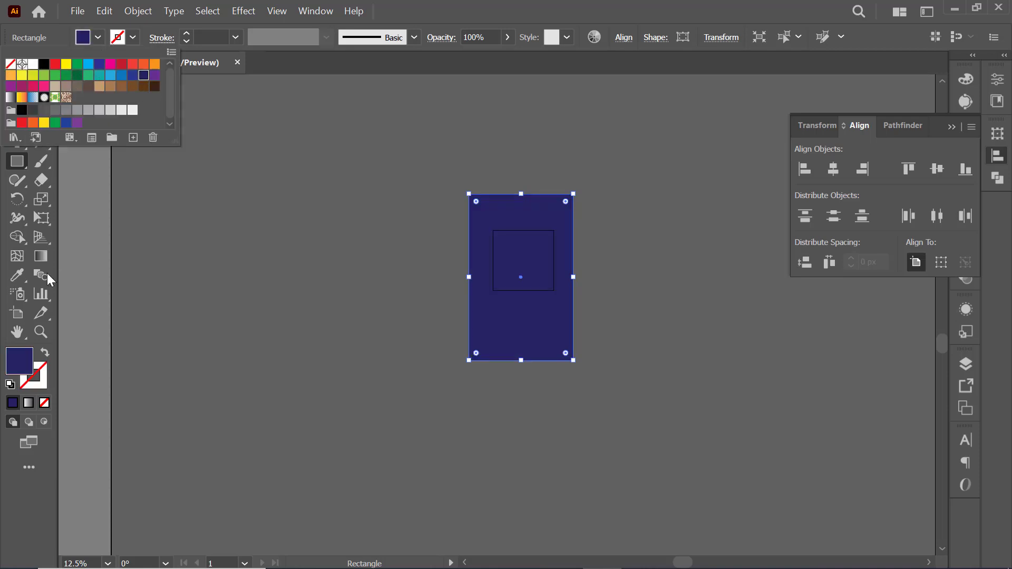
double_click(20, 360)
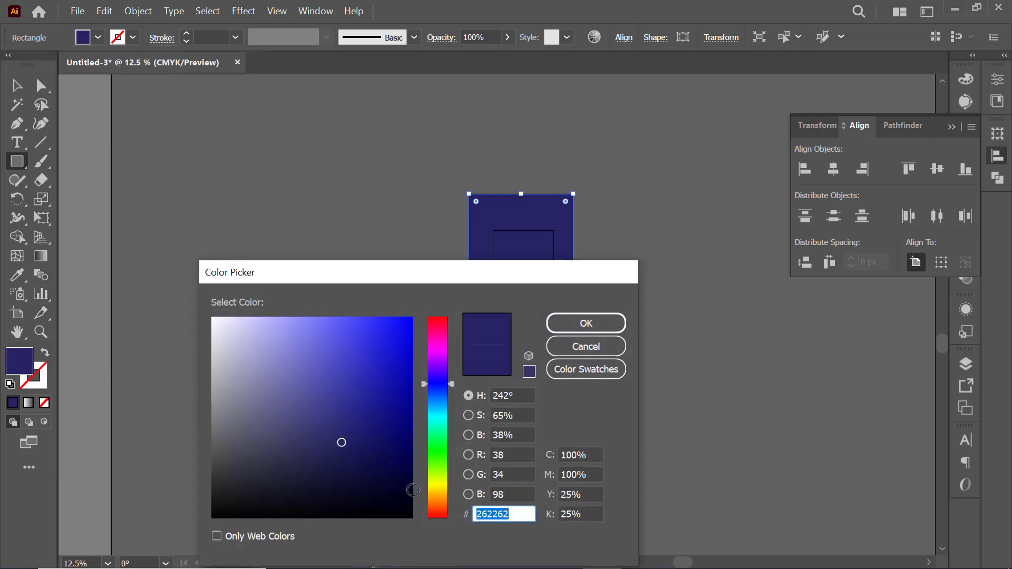
left_click_drag(398, 499, 392, 494)
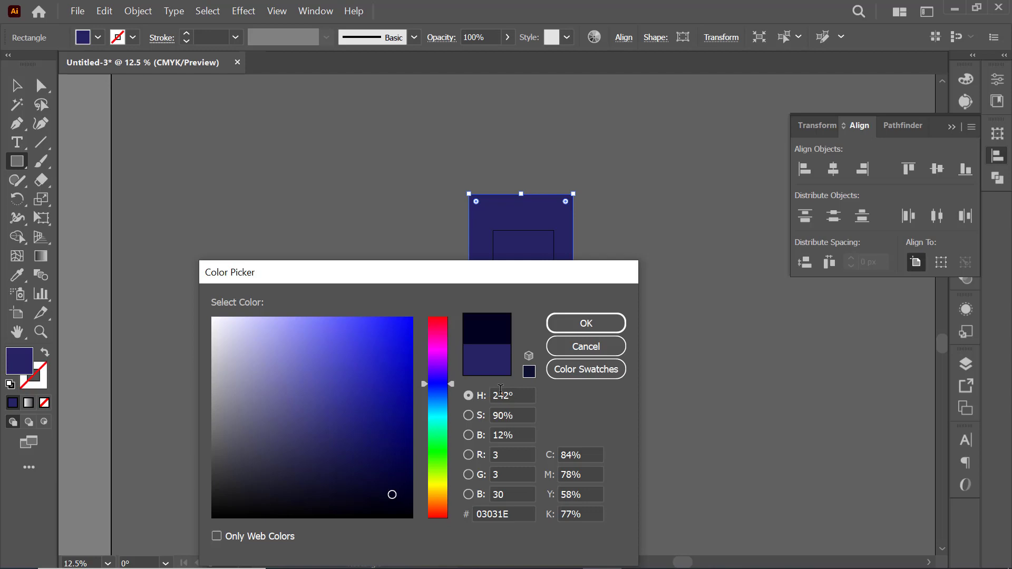
left_click(586, 323)
Send the dark rectangle to the back behind the logo and deselect it
right_click(526, 224)
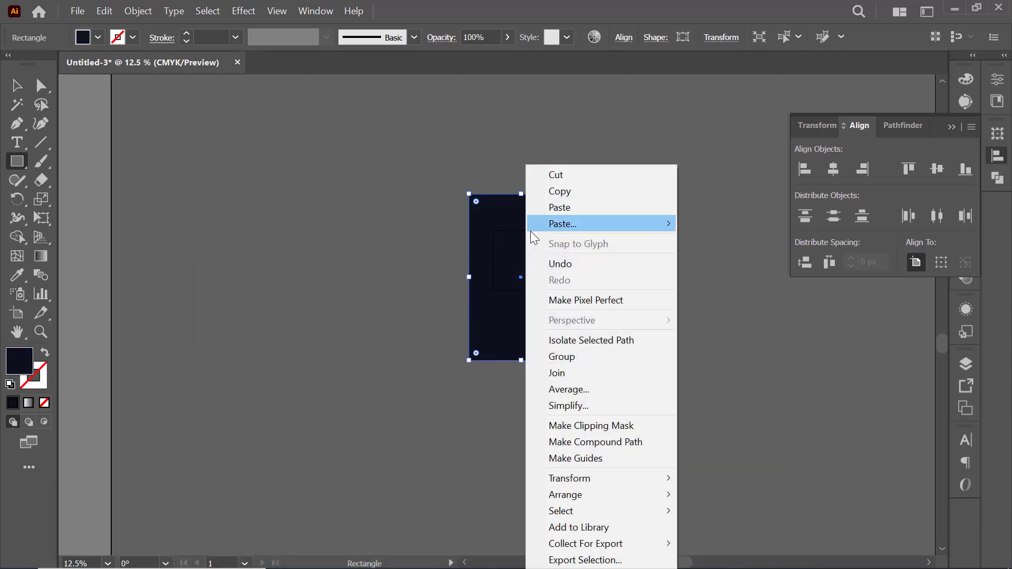
mouse_move(579, 493)
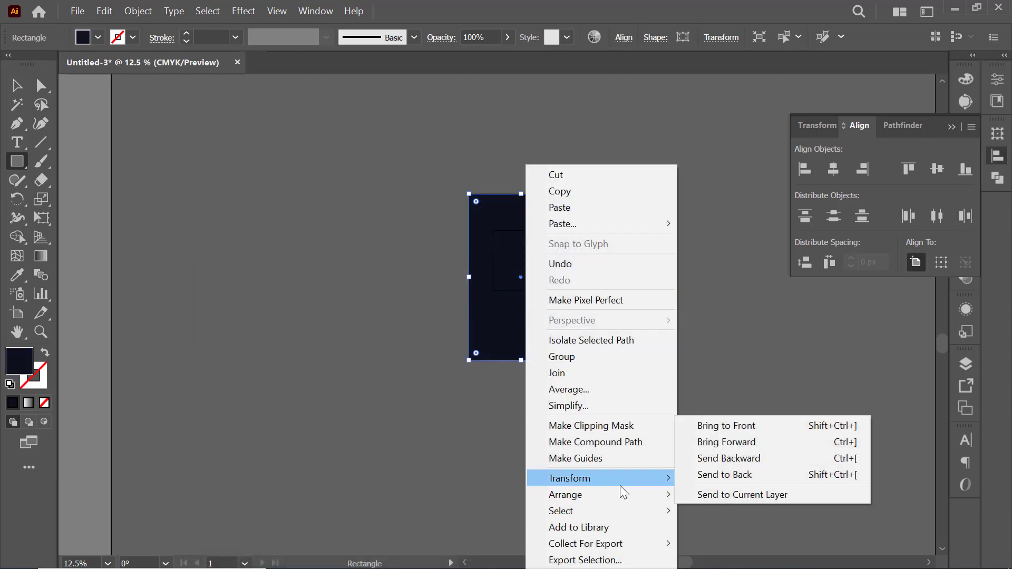
left_click(717, 474)
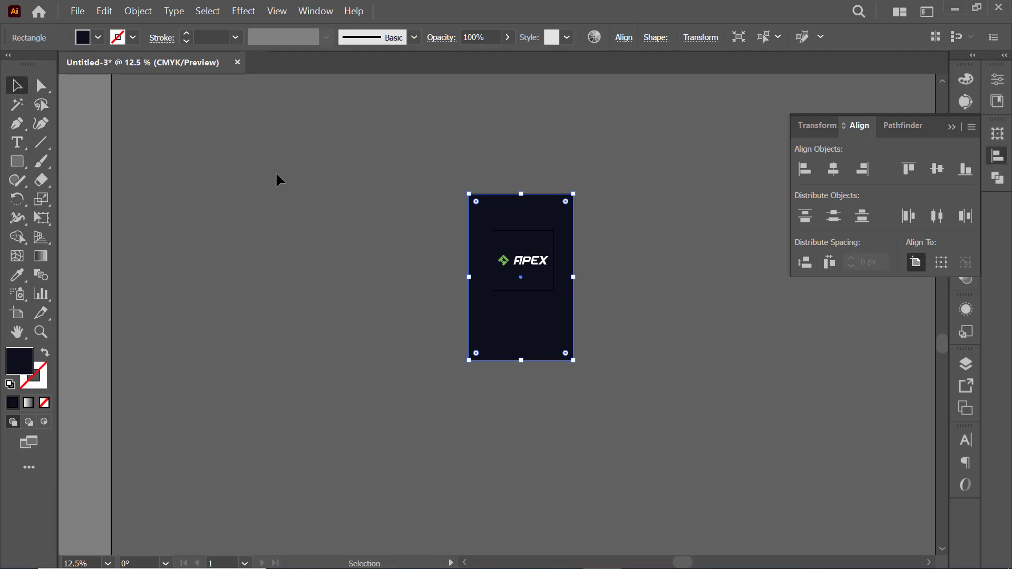
left_click(464, 232)
Duplicate the artboard with its logo and dark background to the right of the original
scroll(463, 232, "up", 5)
left_click_drag(392, 325, 100, 203)
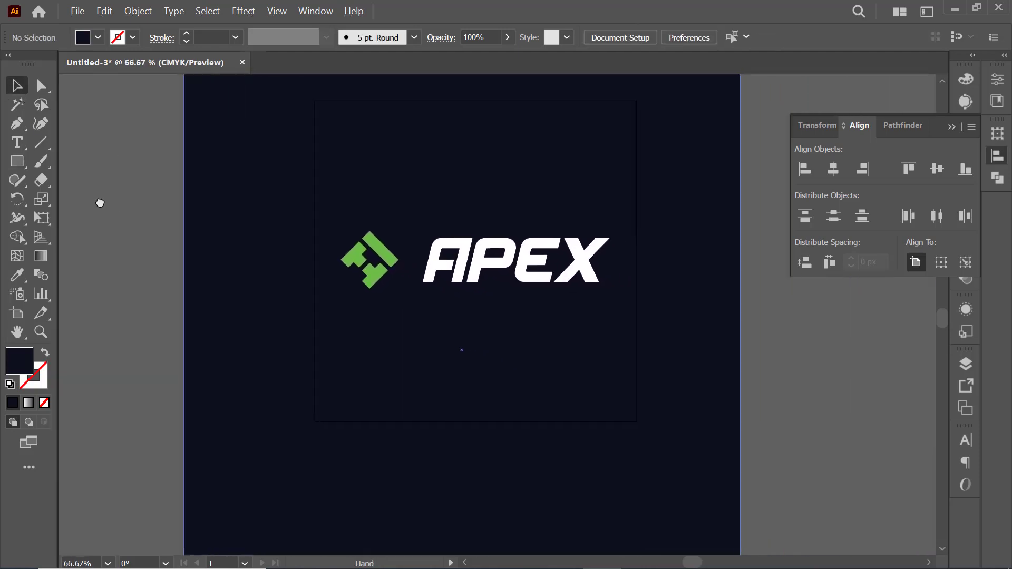
left_click(997, 155)
scroll(937, 211, "down", 2)
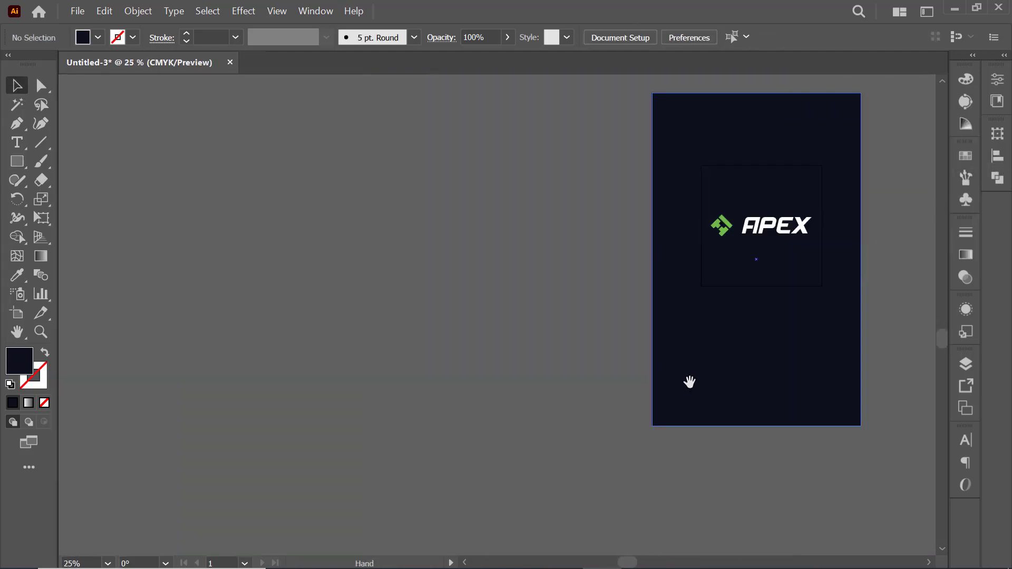
left_click_drag(689, 380, 250, 430)
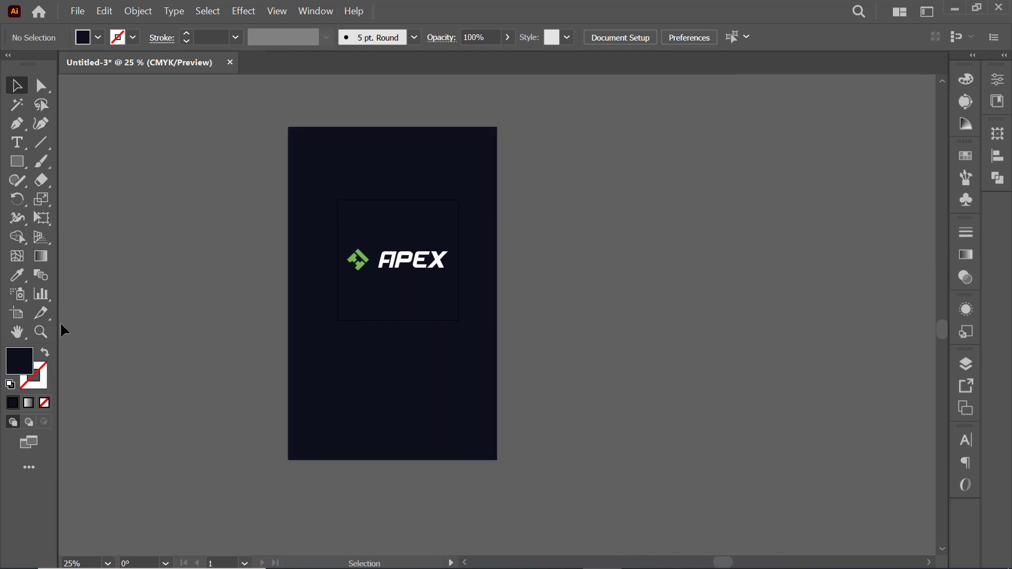
left_click(19, 312)
left_click_drag(358, 297, 616, 307)
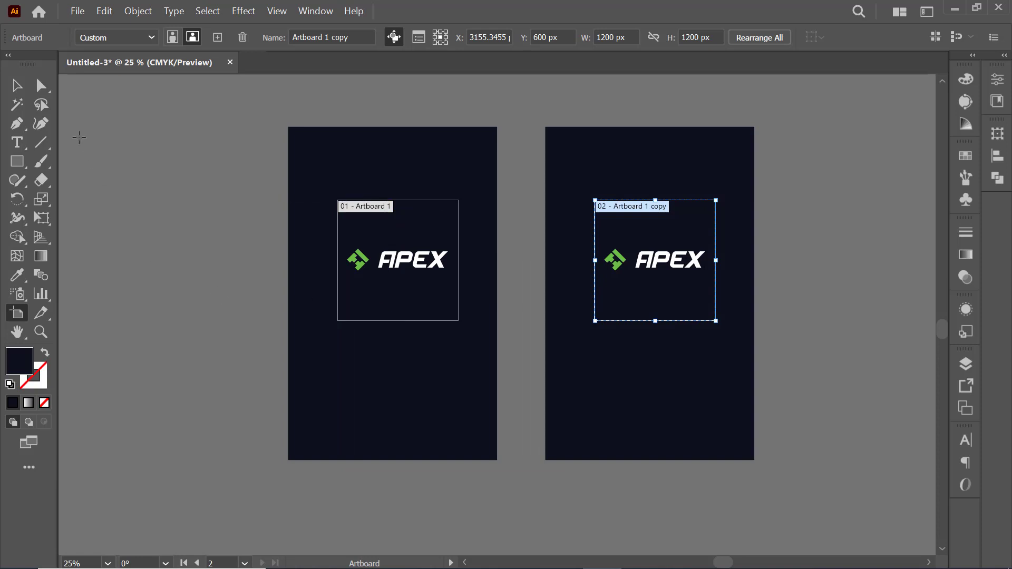
left_click(16, 85)
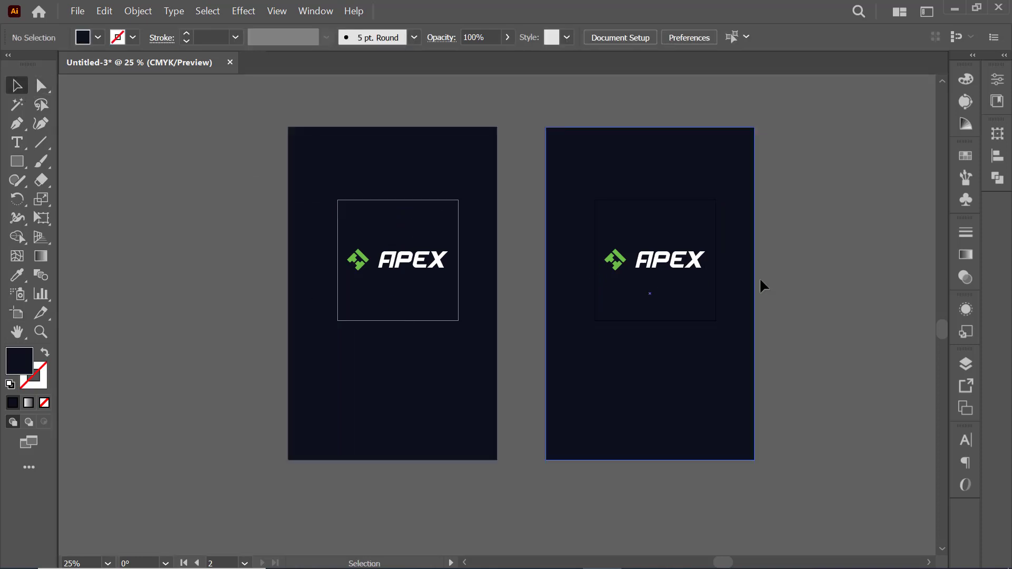
Add the white text FITNESS in the logo's font and place it under APEX on the second artboard
left_click(12, 146)
left_click(146, 364)
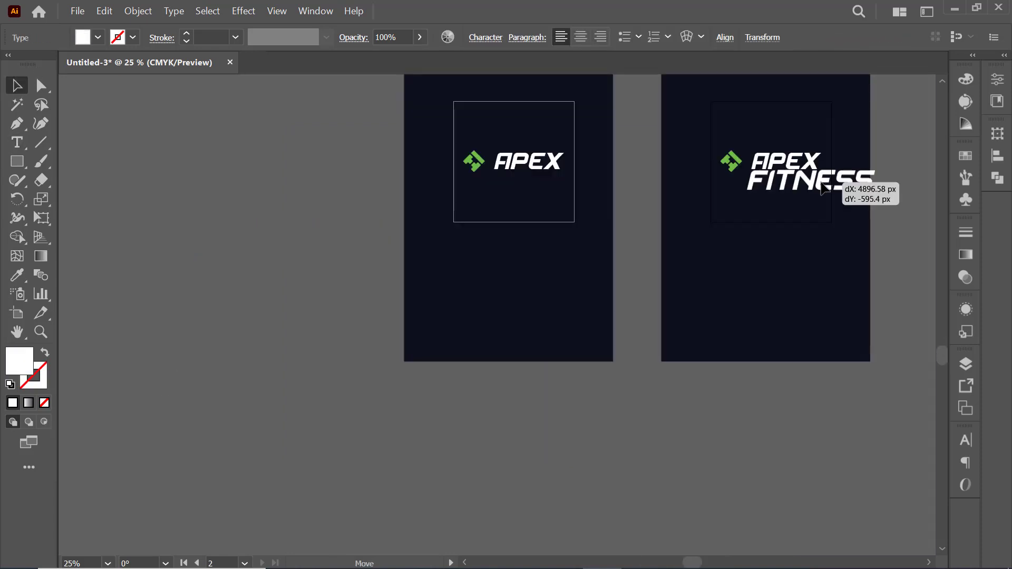
left_click_drag(823, 187, 833, 201)
Scale the FITNESS text down to about the width of the APEX lettering above it
scroll(833, 201, "up", 1)
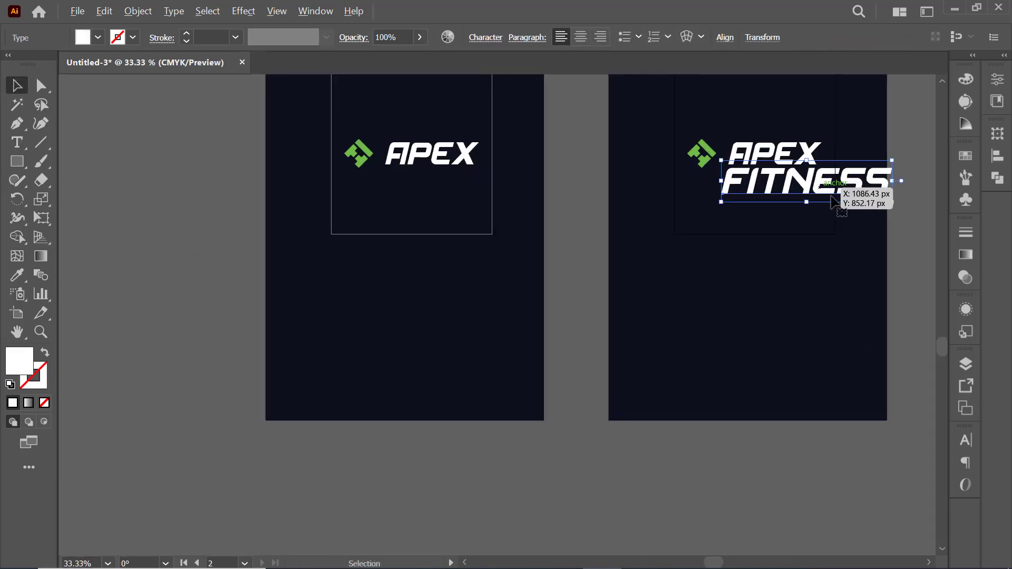
key("ctrl+z")
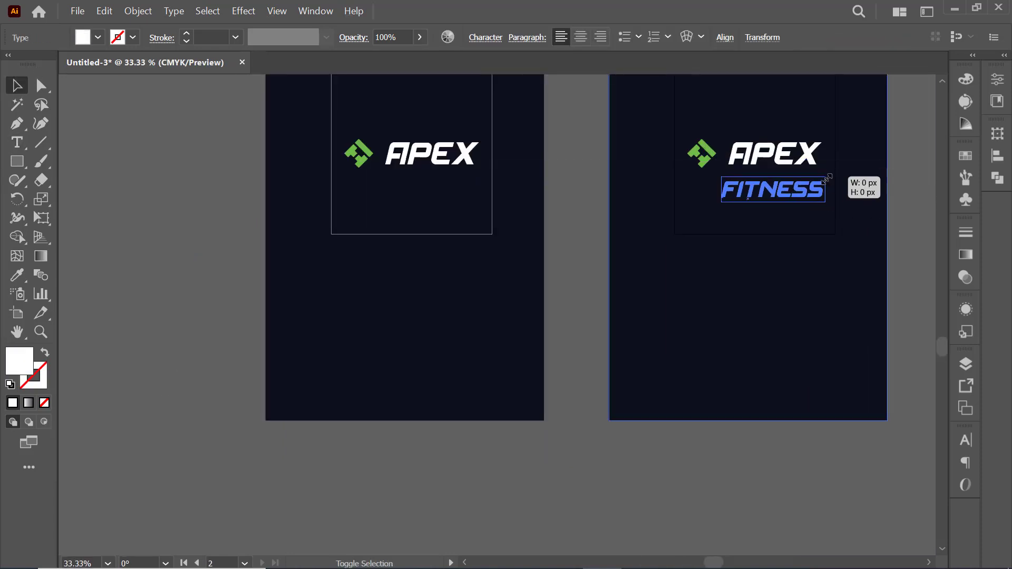
left_click_drag(826, 178, 773, 190)
Move the FITNESS text into the second artboard's logo group by cutting and pasting it, and place it just below APEX
scroll(751, 205, "up", 5)
left_click_drag(718, 244, 491, 437)
left_click(510, 352)
key("ctrl+x")
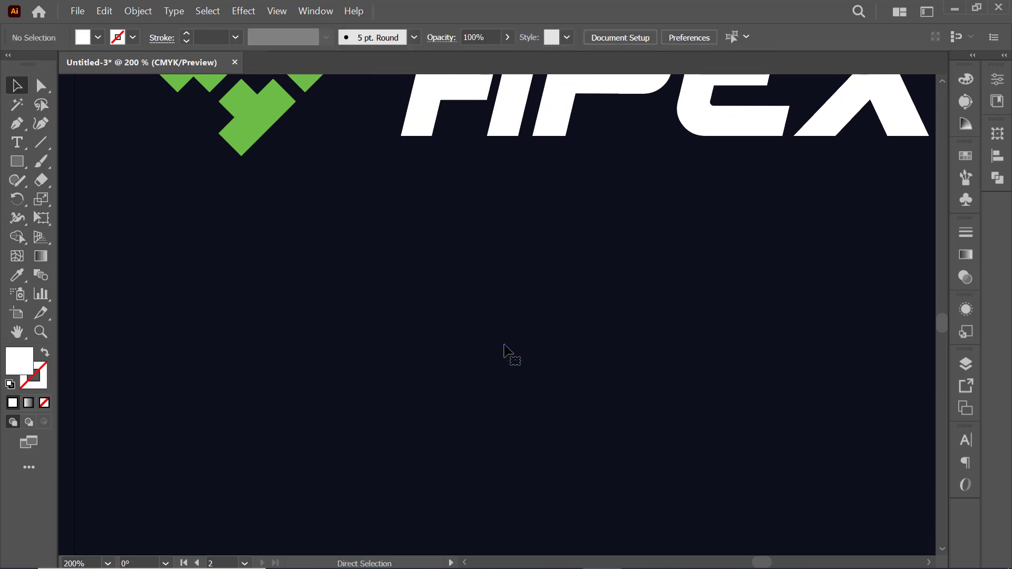
double_click(515, 127)
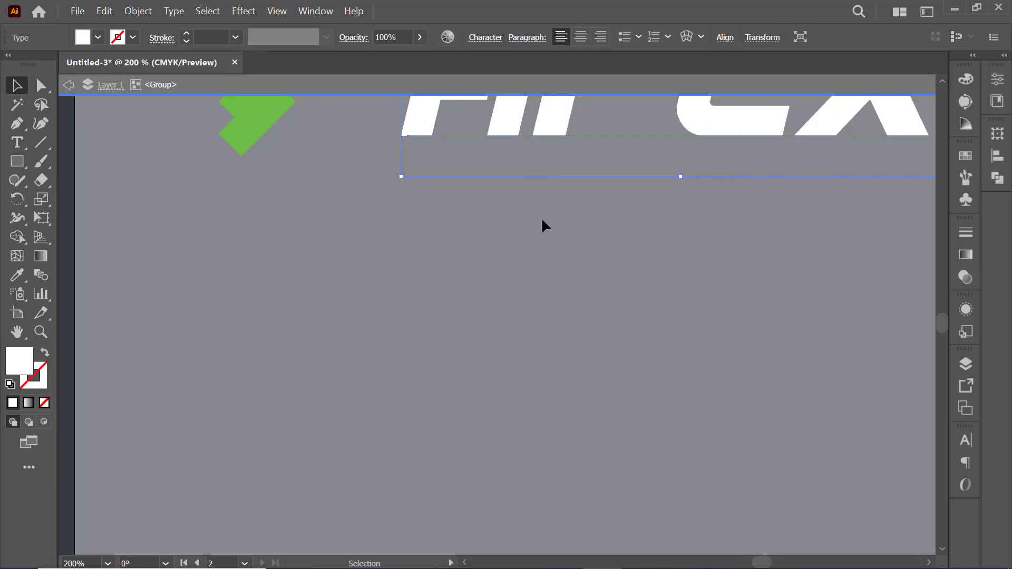
scroll(502, 374, "up", 5)
scroll(502, 373, "right", 5)
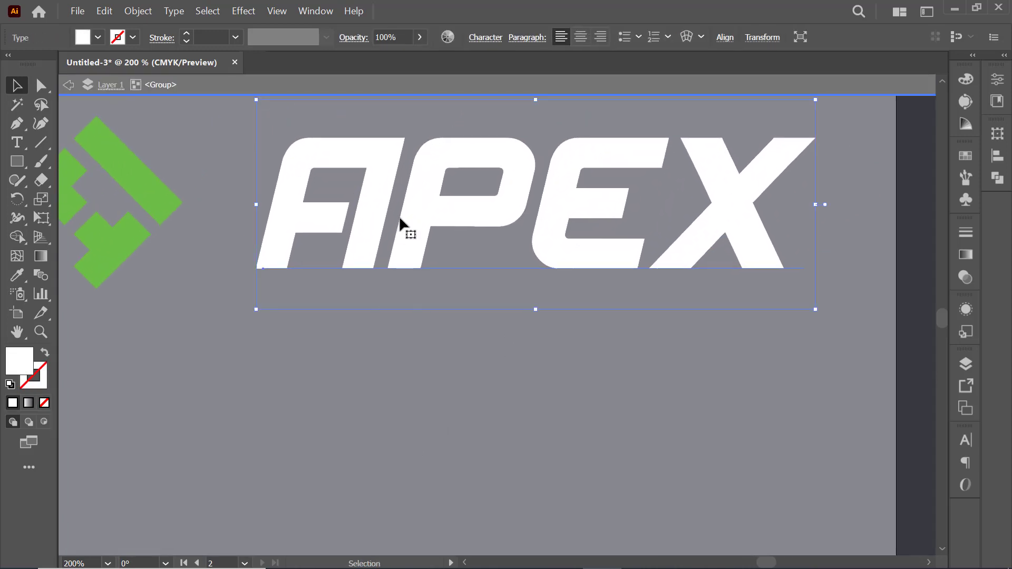
key("ctrl+v")
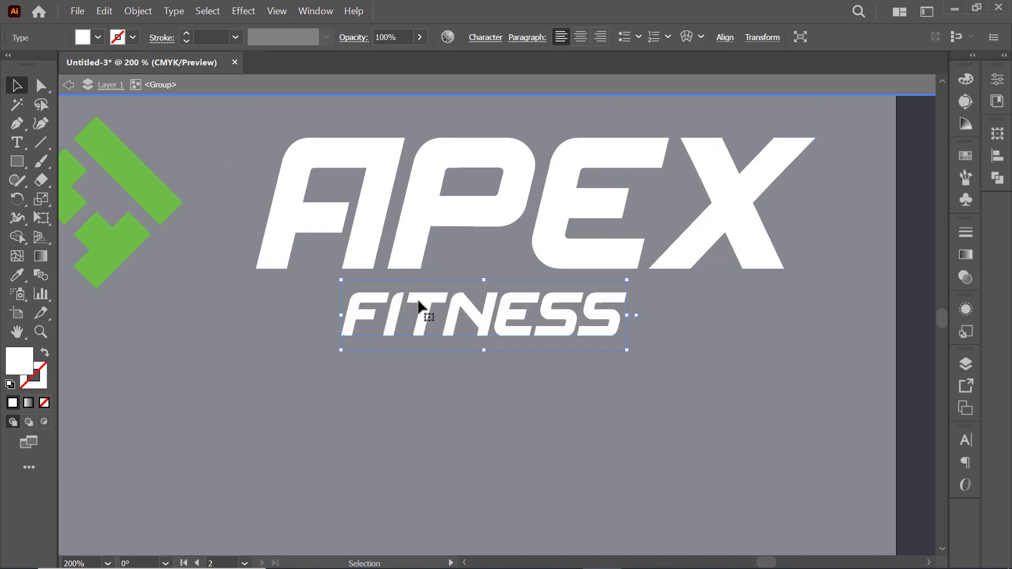
left_click_drag(429, 308, 458, 305)
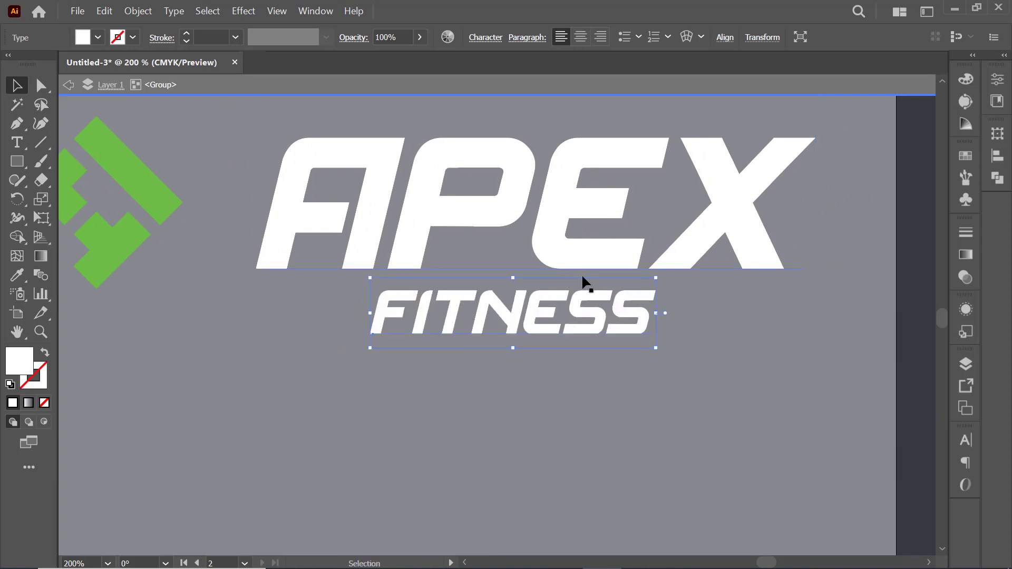
Center the FITNESS text horizontally under APEX, using the APEX lettering as the key object for alignment
left_click(584, 248, "shift")
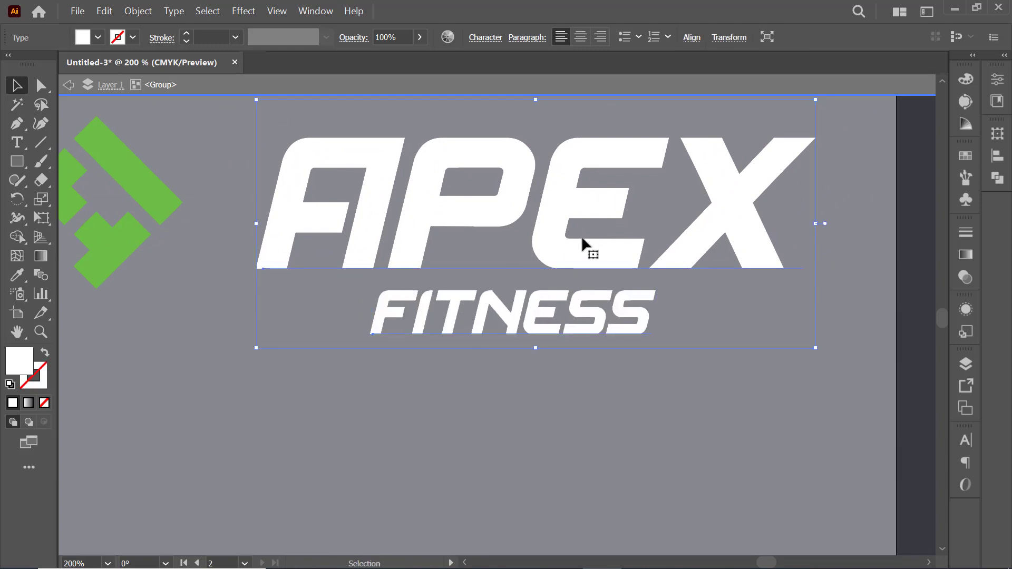
left_click(582, 236)
left_click(997, 156)
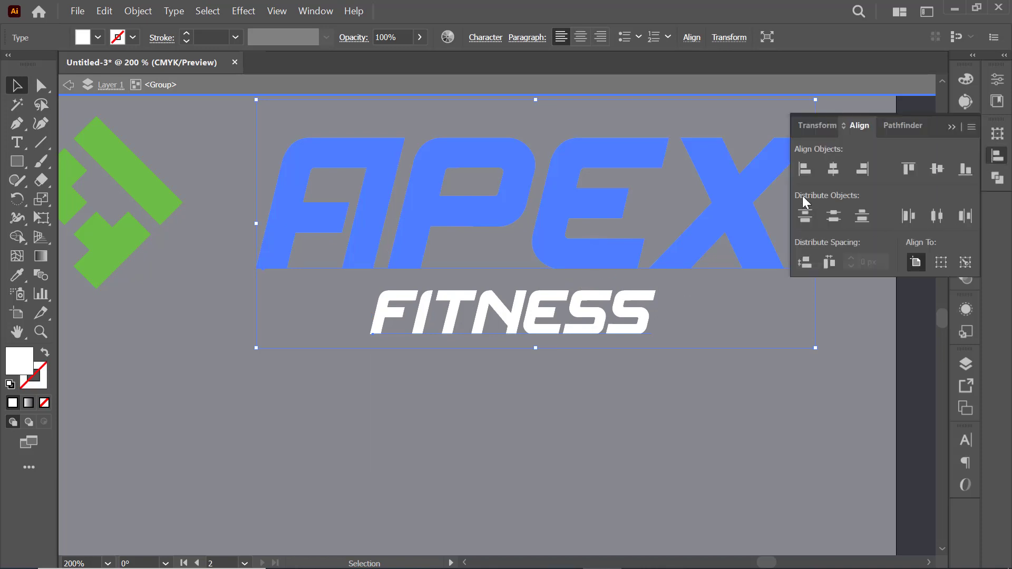
left_click(833, 170)
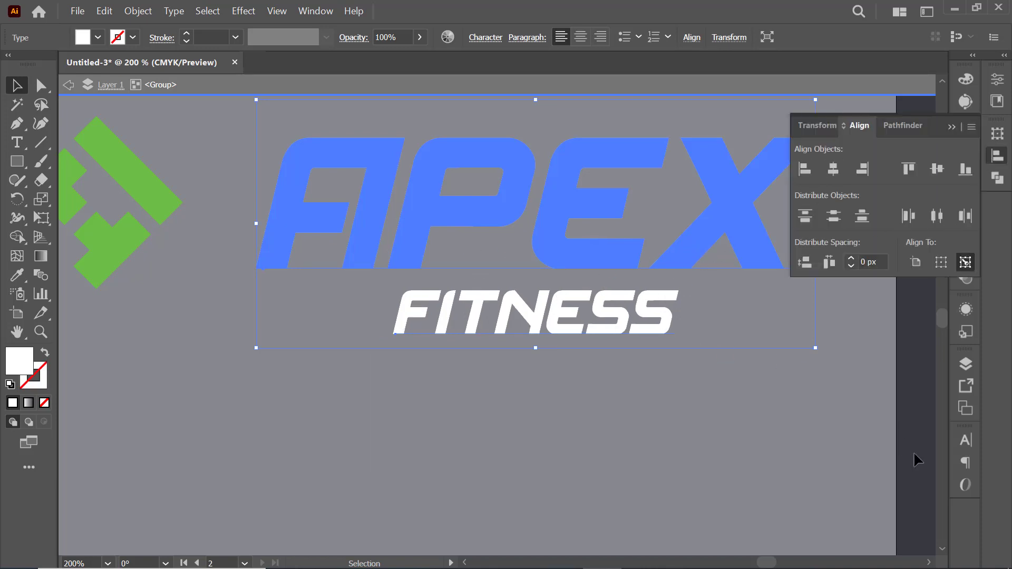
left_click(966, 440)
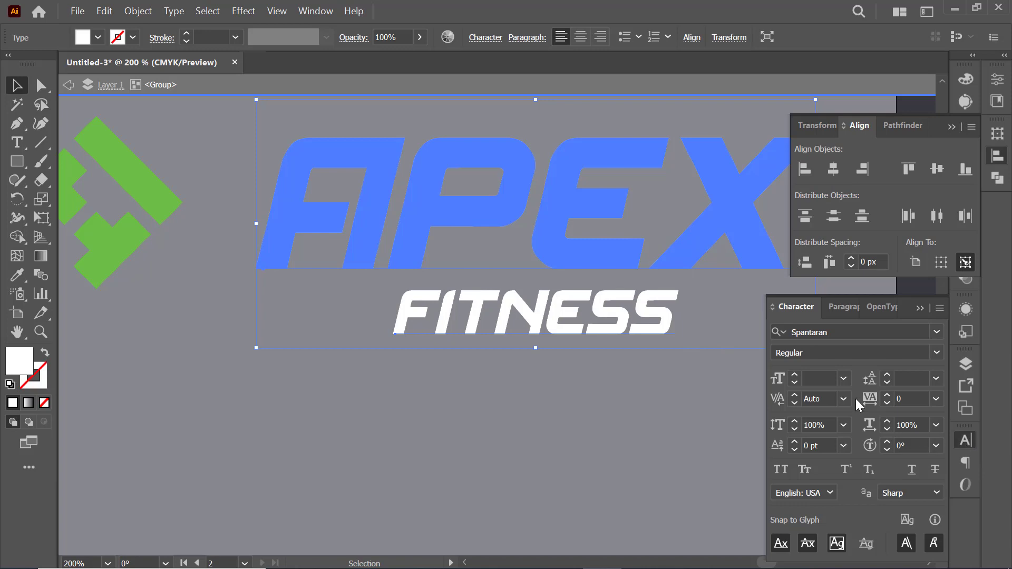
left_click(872, 398)
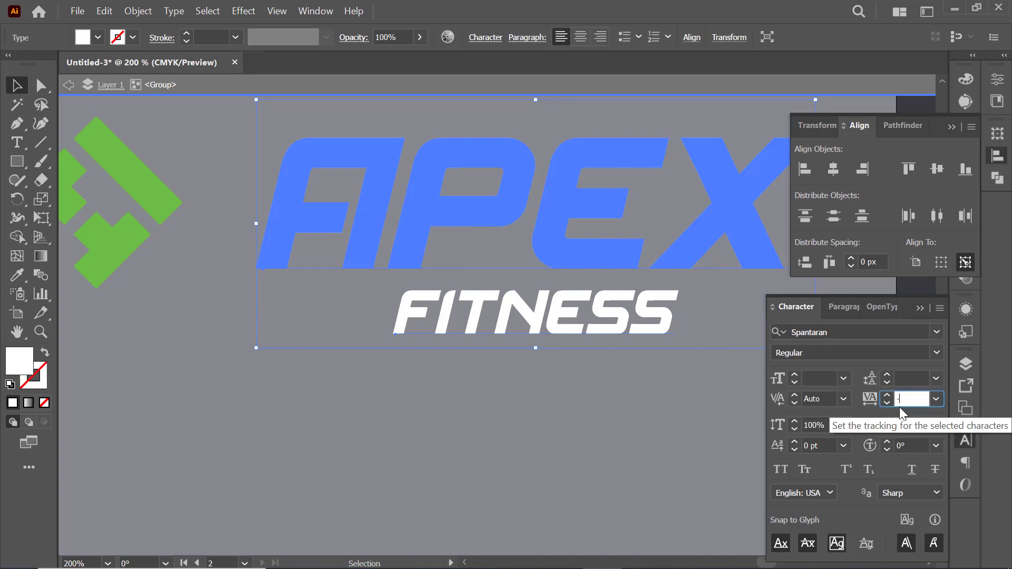
key("Return")
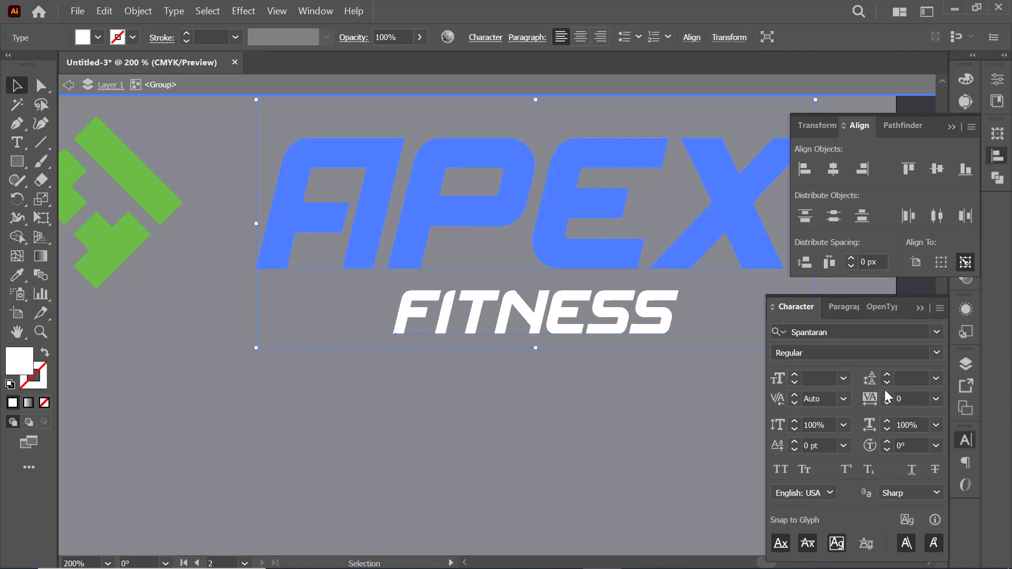
left_click_drag(886, 393, 887, 393)
left_click(901, 398)
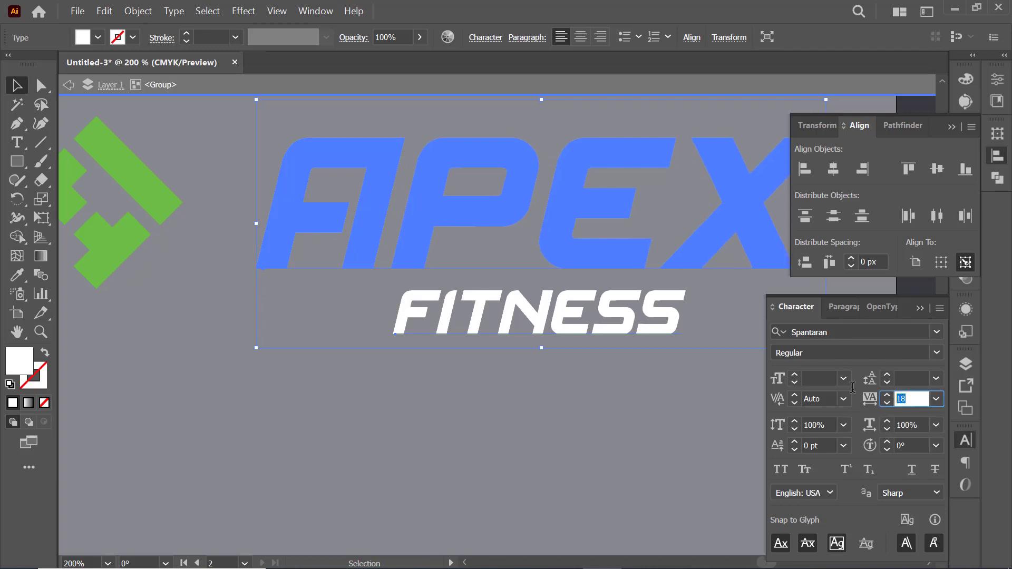
type("0")
key("Return")
left_click(388, 386)
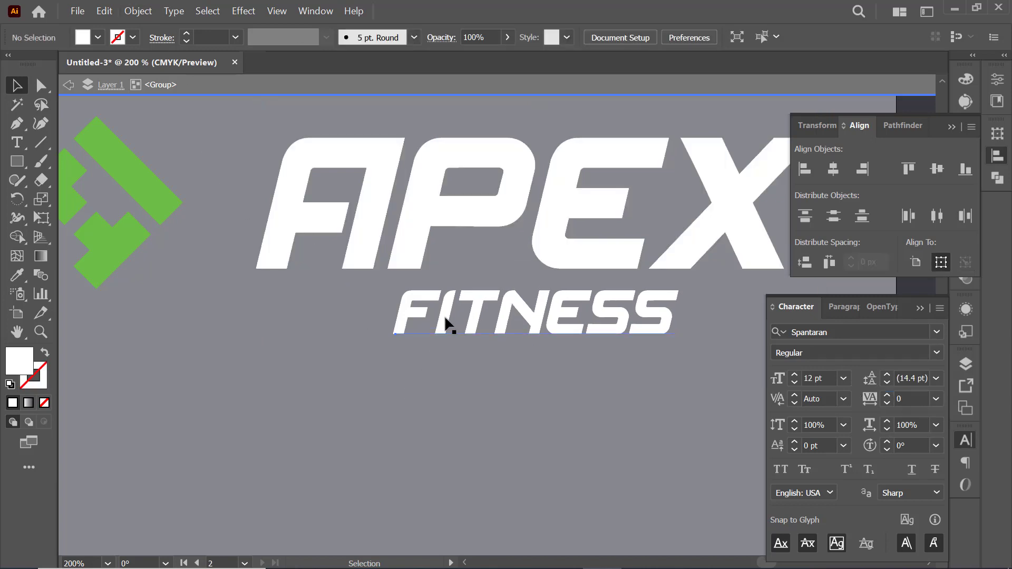
Increase the tracking of the FITNESS text alone to spread its letters wider under APEX
left_click(445, 315)
left_click(887, 396)
left_click(887, 396)
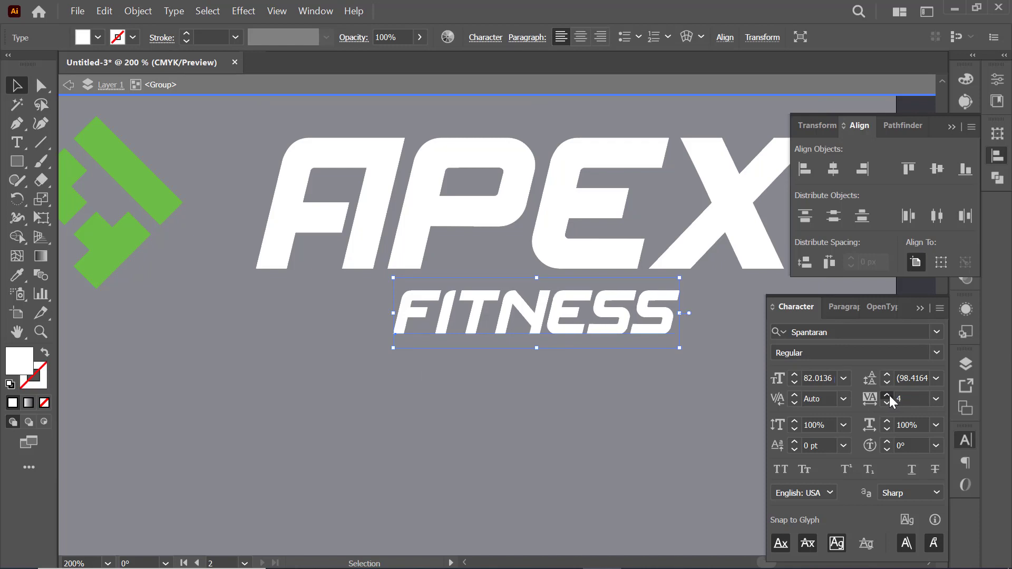
left_click(887, 396)
left_click(887, 395)
key("Return")
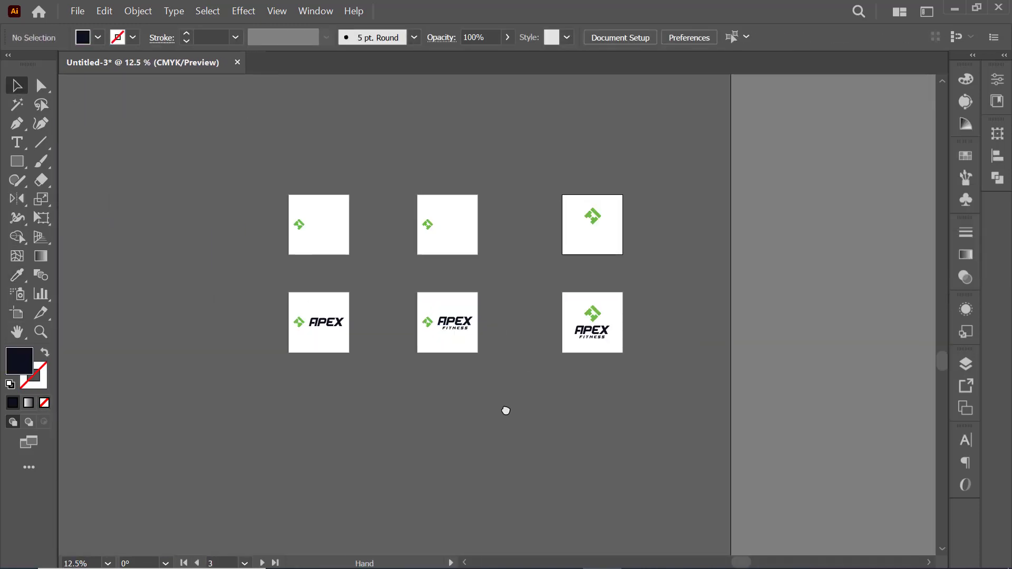
left_click_drag(504, 409, 502, 410)
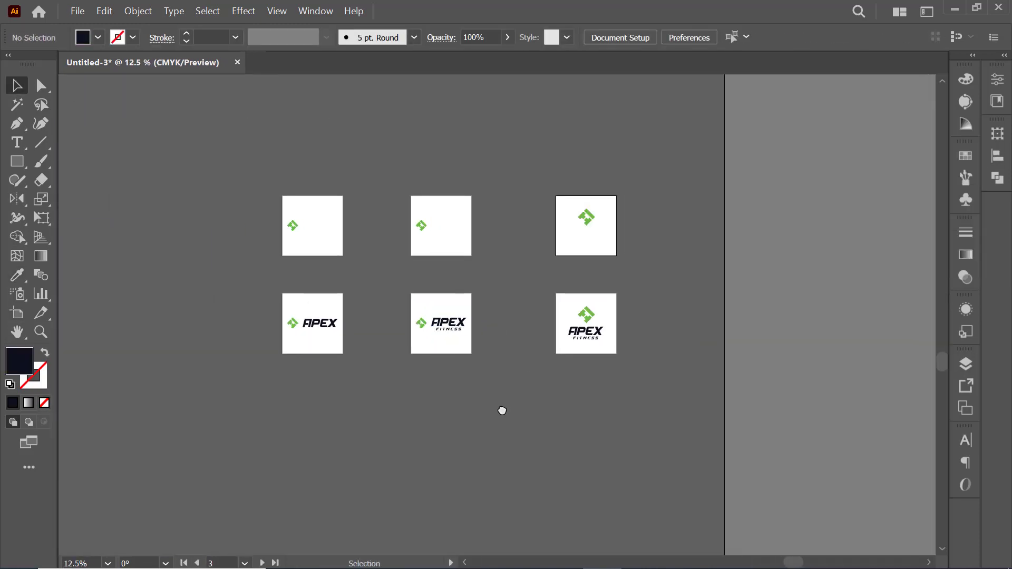
scroll(480, 390, "up", 1)
scroll(481, 388, "up", 1)
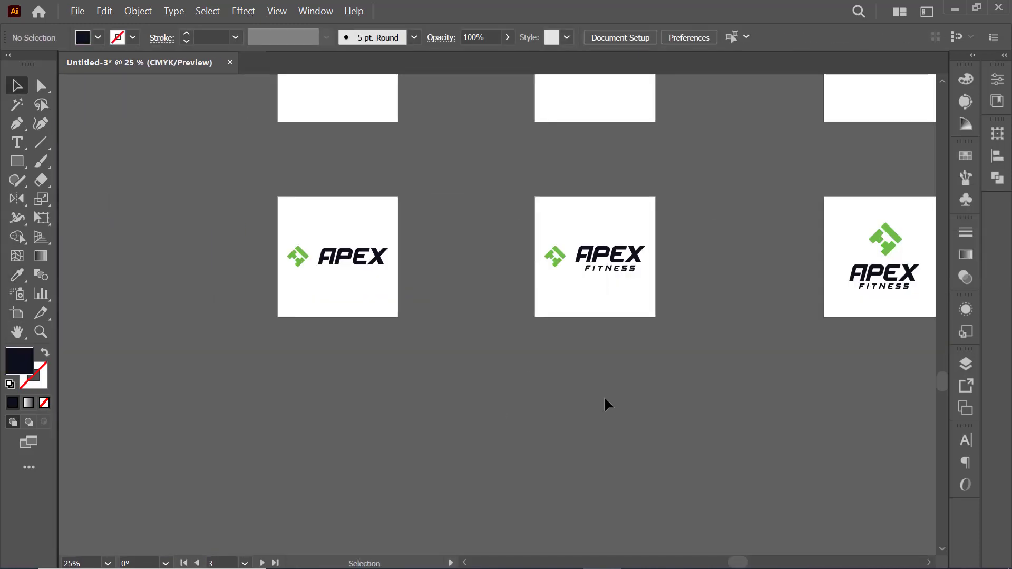
left_click_drag(604, 396, 454, 527)
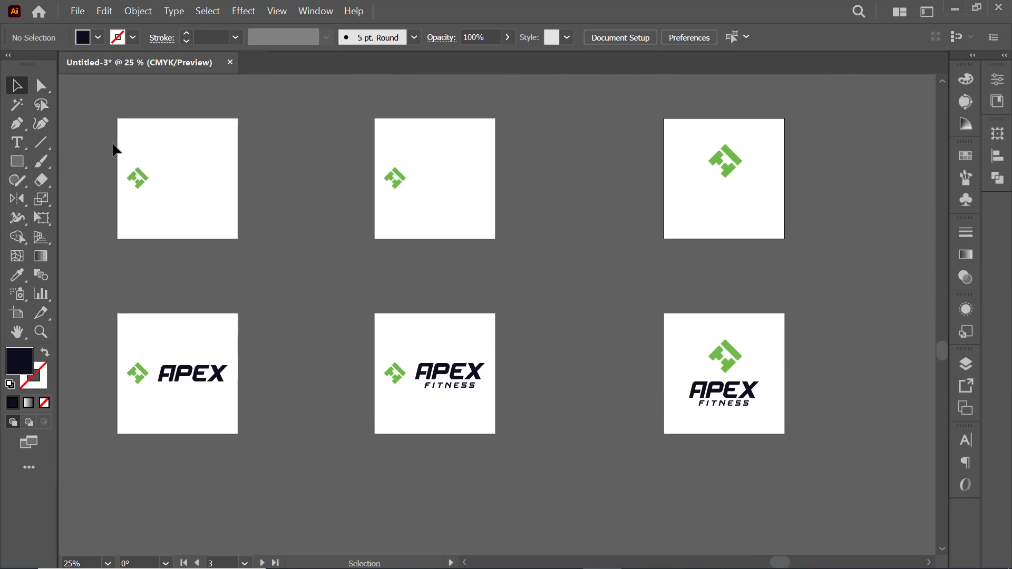